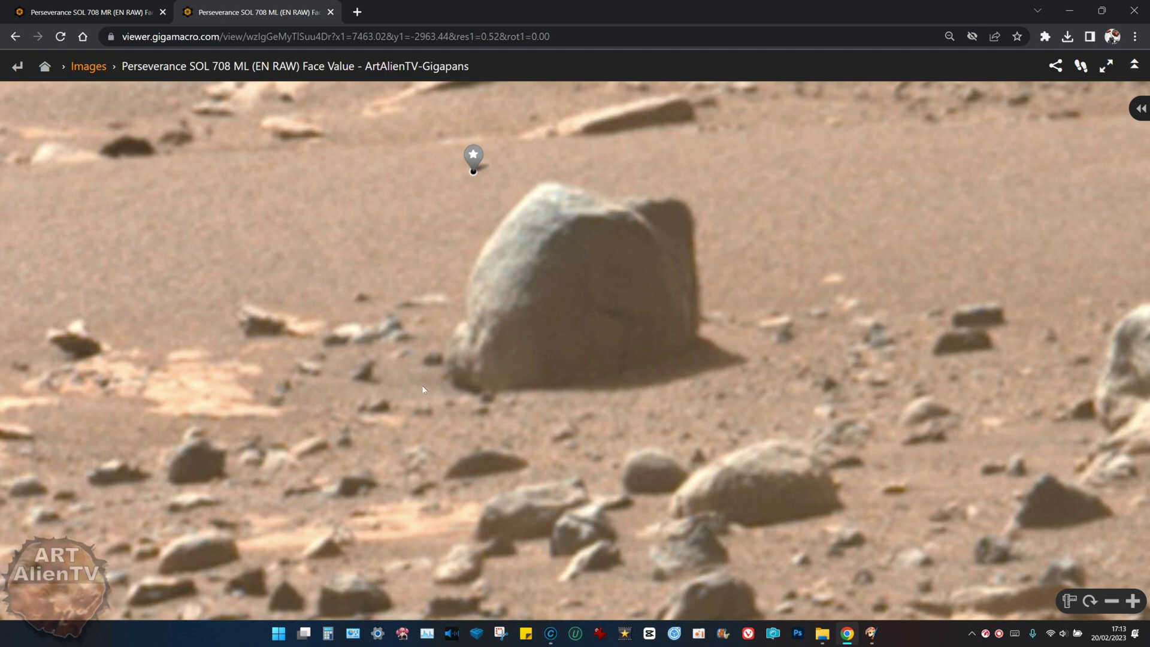
Move the Sol 708 ML tab to first place, flipping between ML and MR boulder views and ending on MR.
left_click(111, 6)
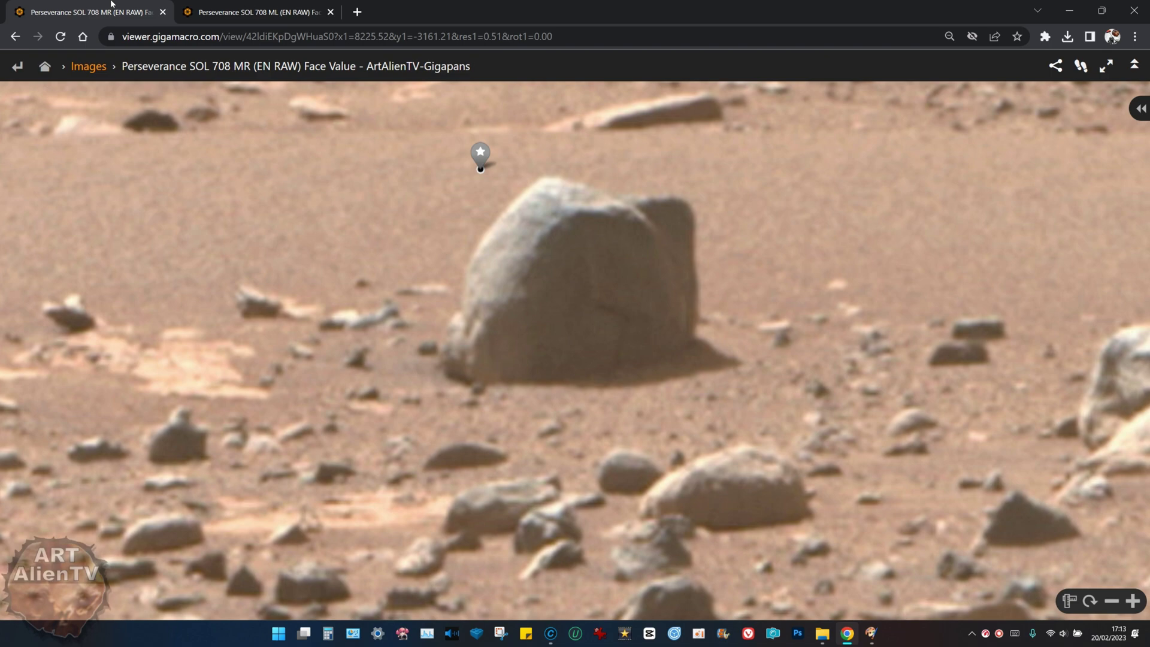
left_click_drag(251, 12, 111, 6)
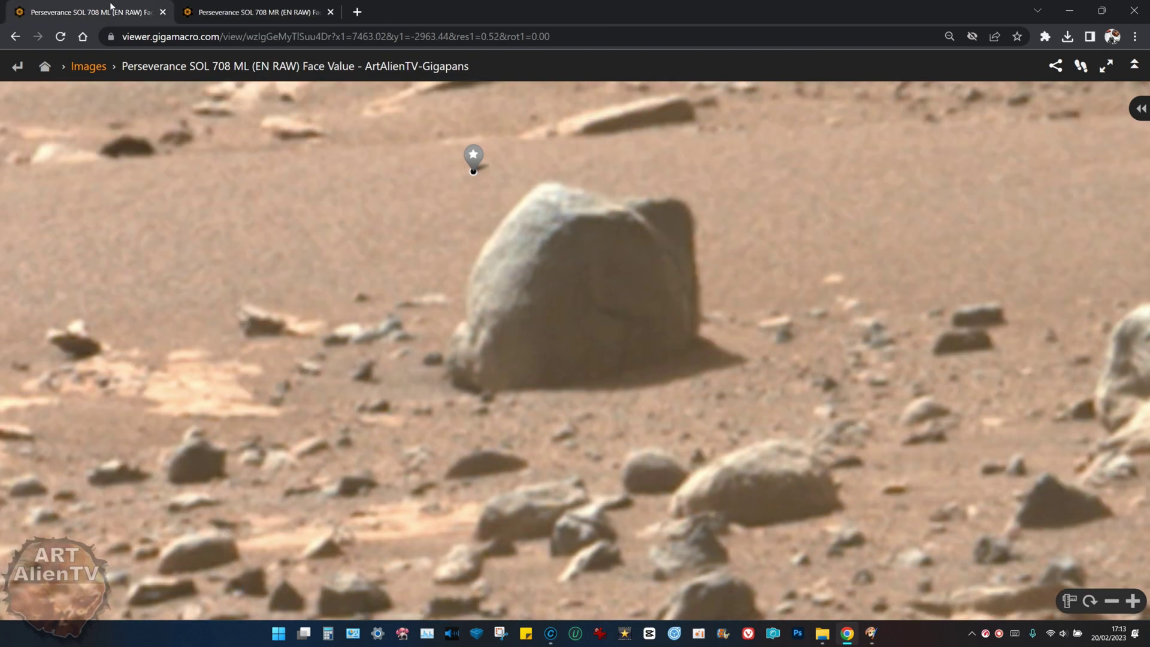
left_click(232, 8)
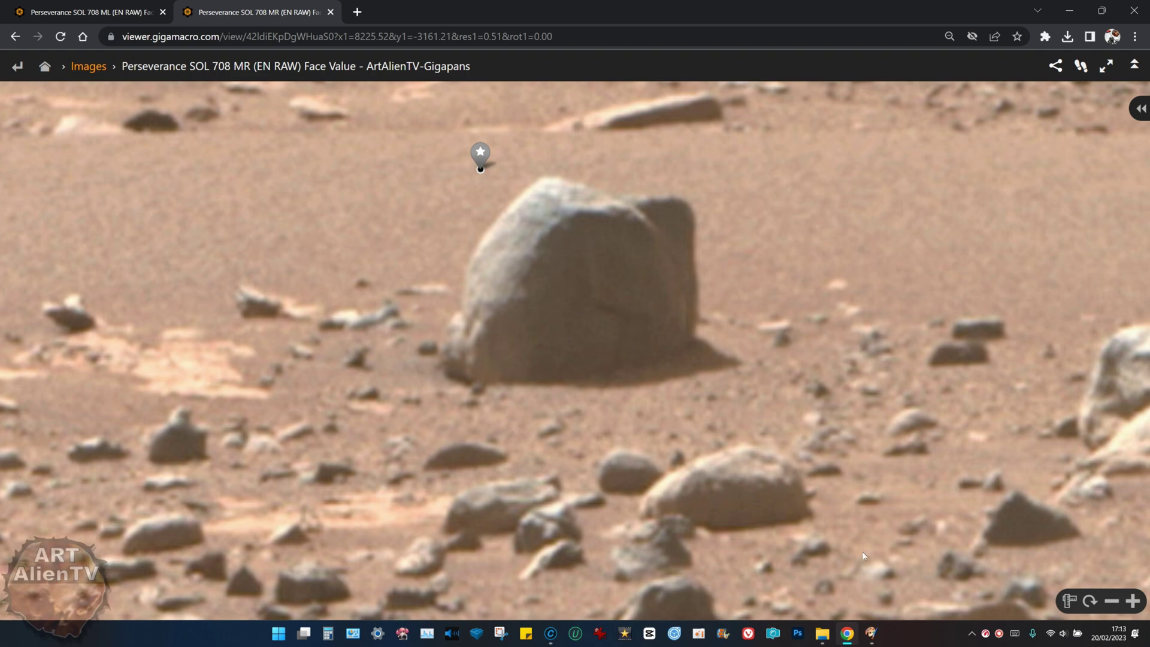
Switch to Paint Shop Pro with the HELM LEFT RIGHT E side-by-side rock image in front.
left_click(871, 633)
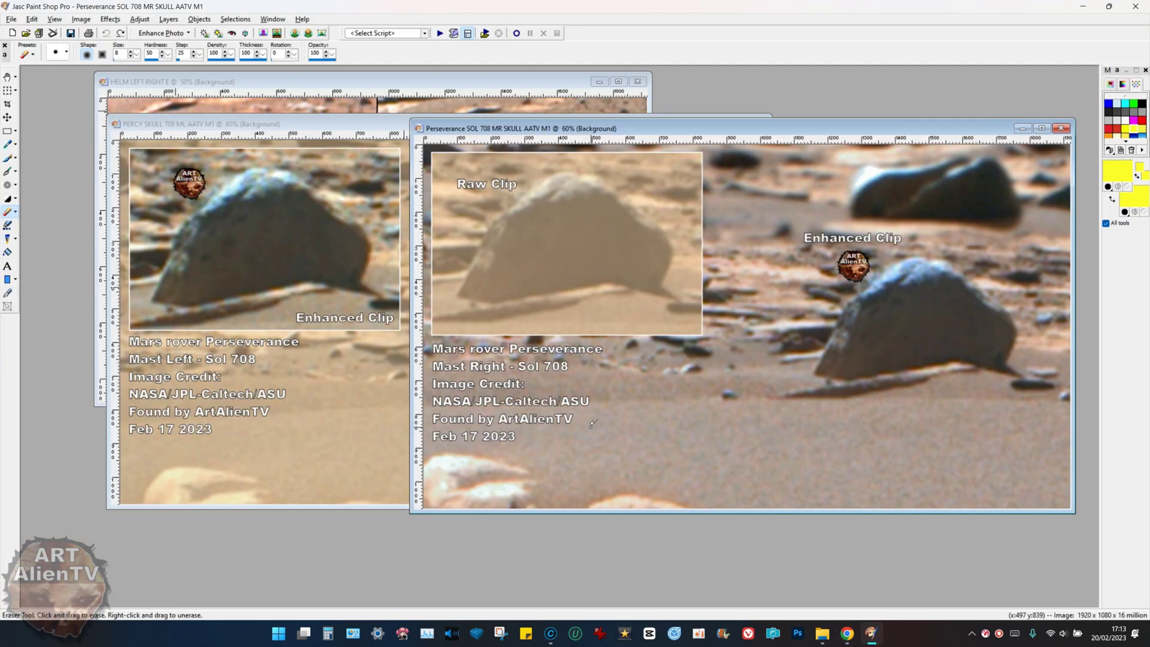
key("ctrl+Tab")
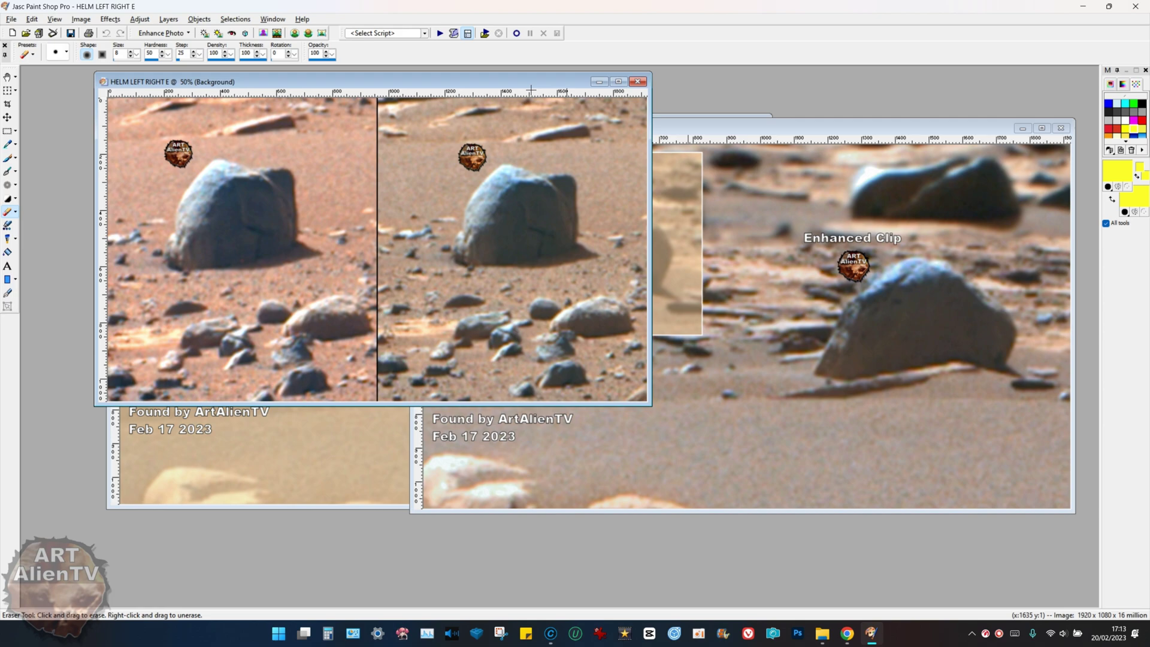
scroll(461, 183, "up", 2)
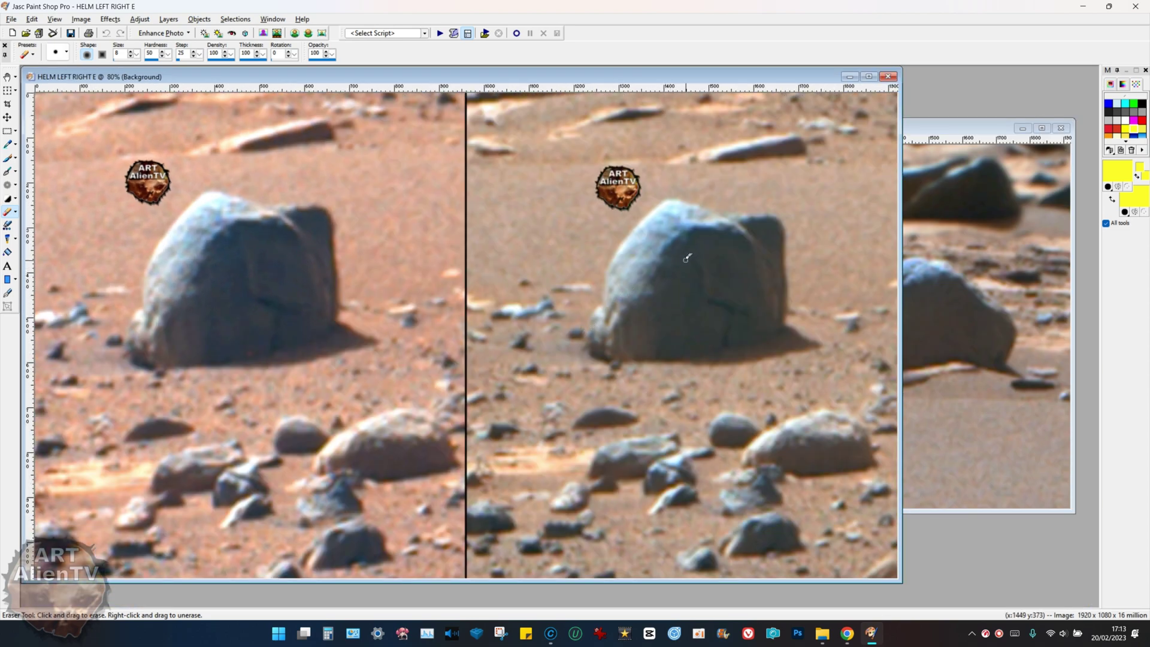
Paint a yellow curve across the right rock and an M-shaped outline with an inner W at its base.
mouse_move(686, 259)
left_mouse_down()
mouse_move(704, 290)
mouse_move(756, 319)
mouse_move(728, 352)
left_mouse_up()
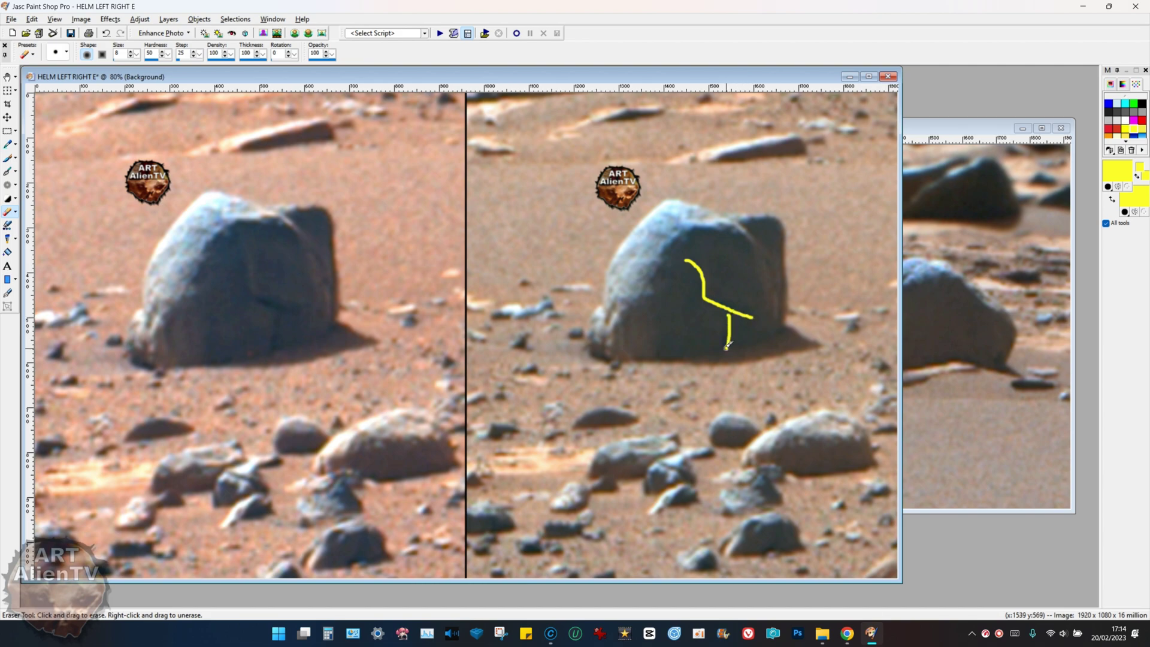
scroll(638, 360, "up", 1)
scroll(638, 339, "up", 1)
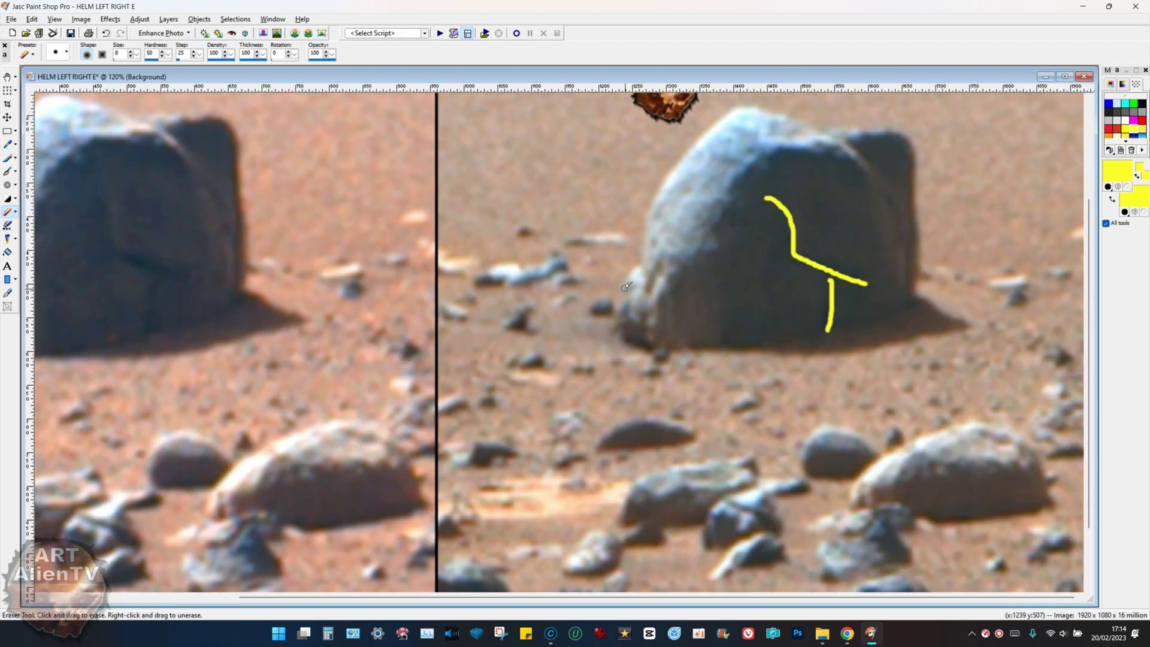
left_click_drag(612, 330, 648, 288)
left_click_drag(645, 289, 675, 338)
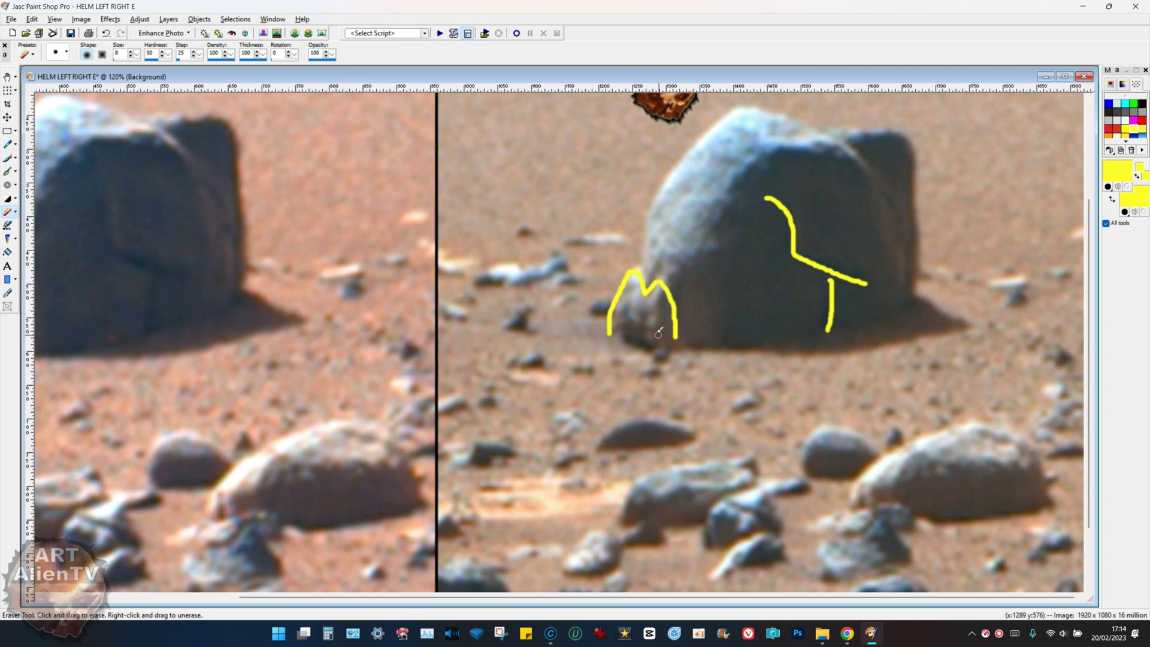
left_click_drag(628, 304, 660, 317)
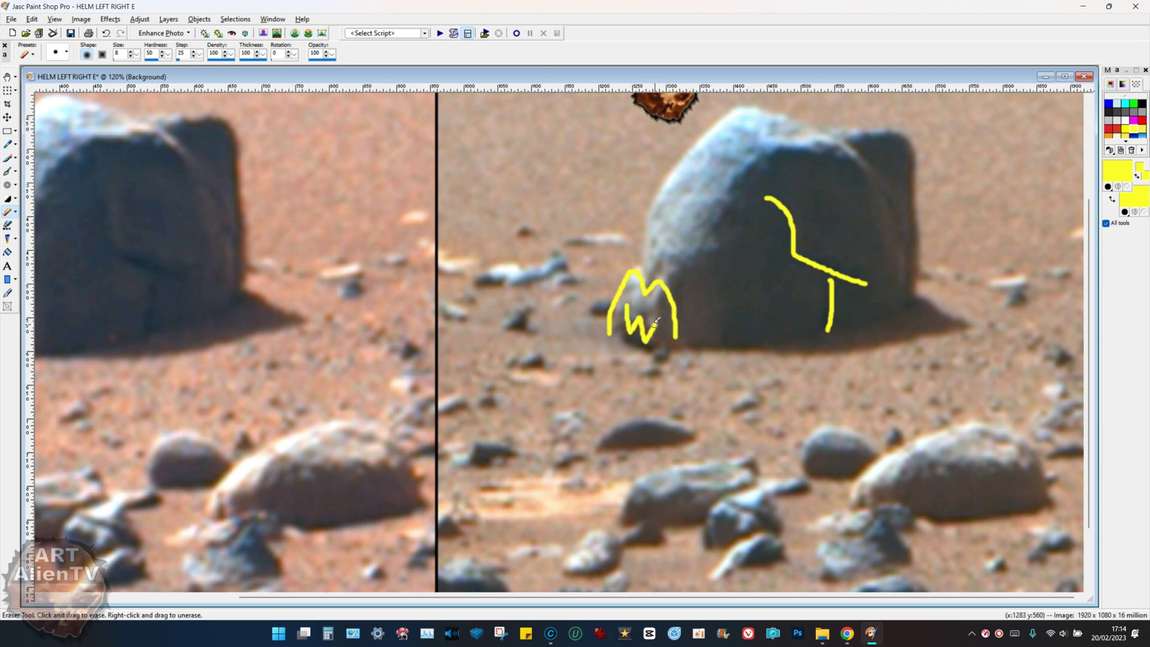
Trace a yellow outline up the rock's left edge, across its top and down its right side, plus an eye loop.
mouse_move(642, 275)
left_mouse_down()
mouse_move(695, 144)
mouse_move(763, 109)
mouse_move(881, 197)
left_mouse_up()
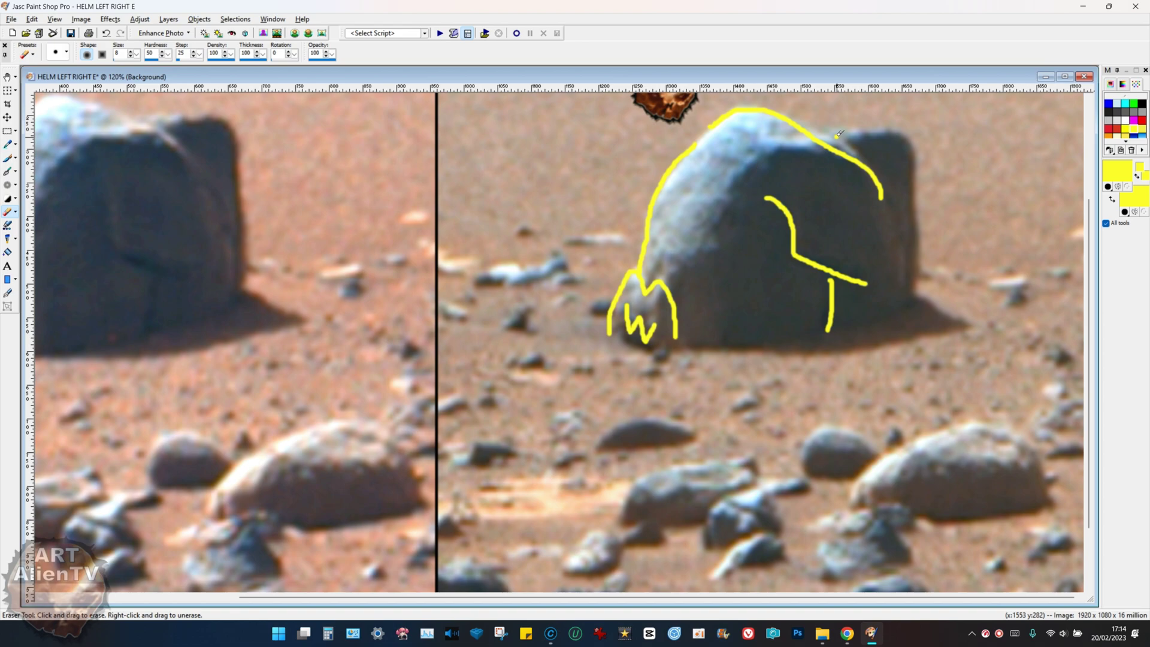
mouse_move(835, 136)
left_mouse_down()
mouse_move(909, 136)
mouse_move(918, 268)
left_mouse_up()
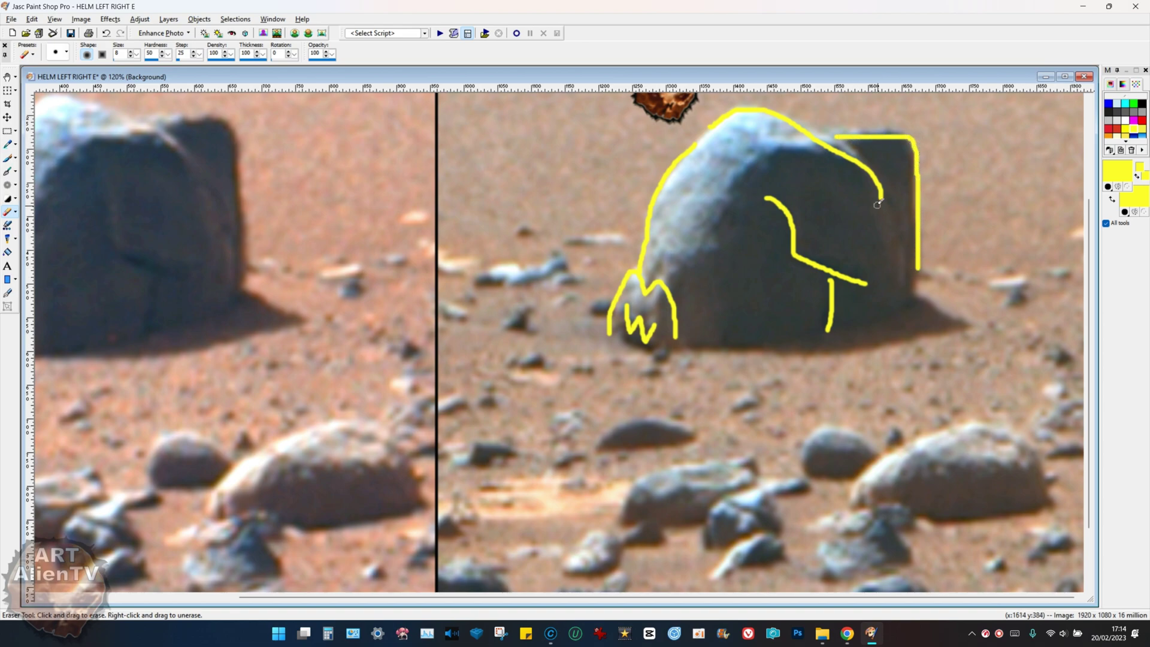
left_click_drag(887, 204, 897, 268)
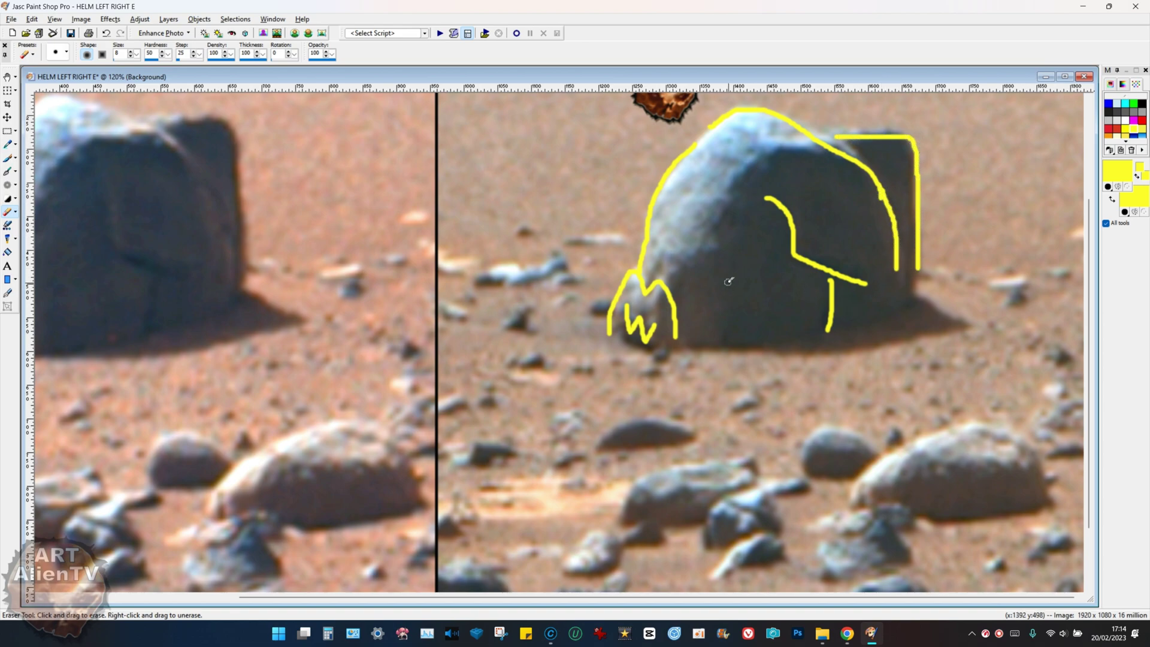
left_click_drag(714, 208, 660, 215)
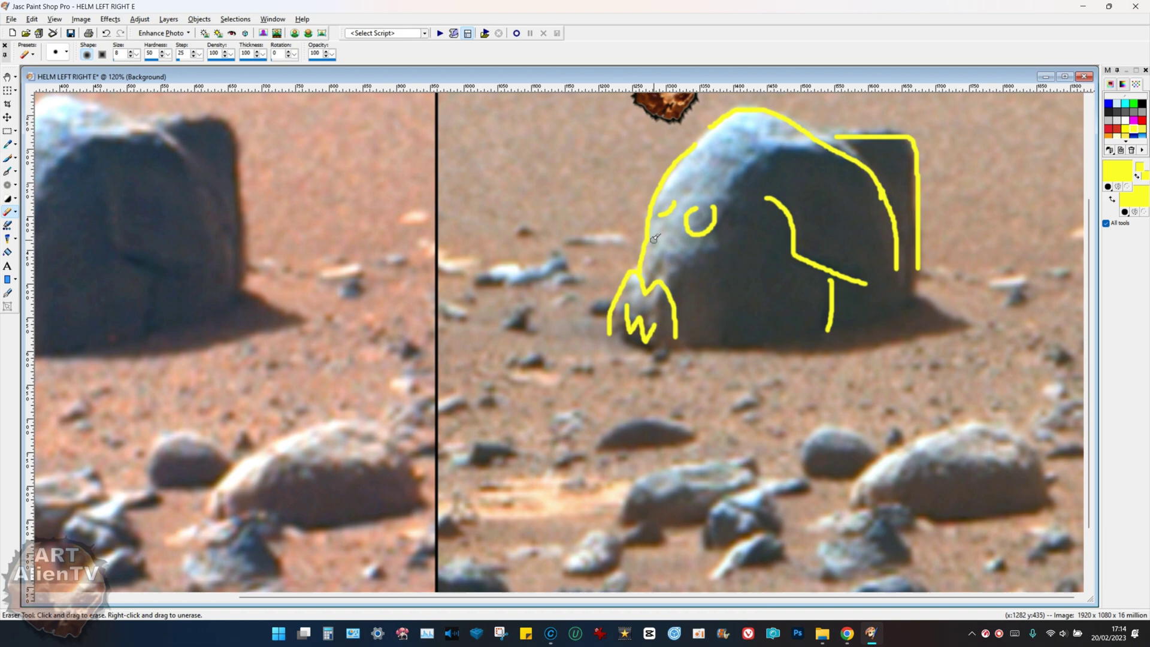
Touch up the outline with small marks near the face, then undo the latest helmet strokes.
left_click_drag(643, 258, 675, 252)
left_click_drag(655, 243, 681, 245)
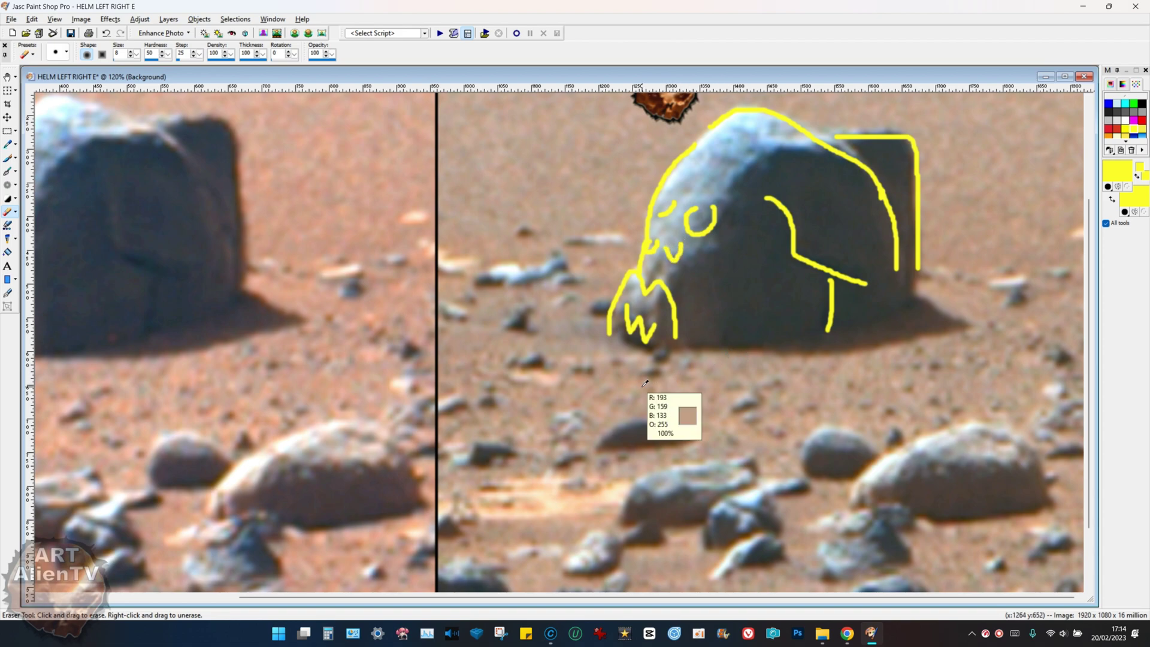
key("ctrl+z")
key("ctrl+z")
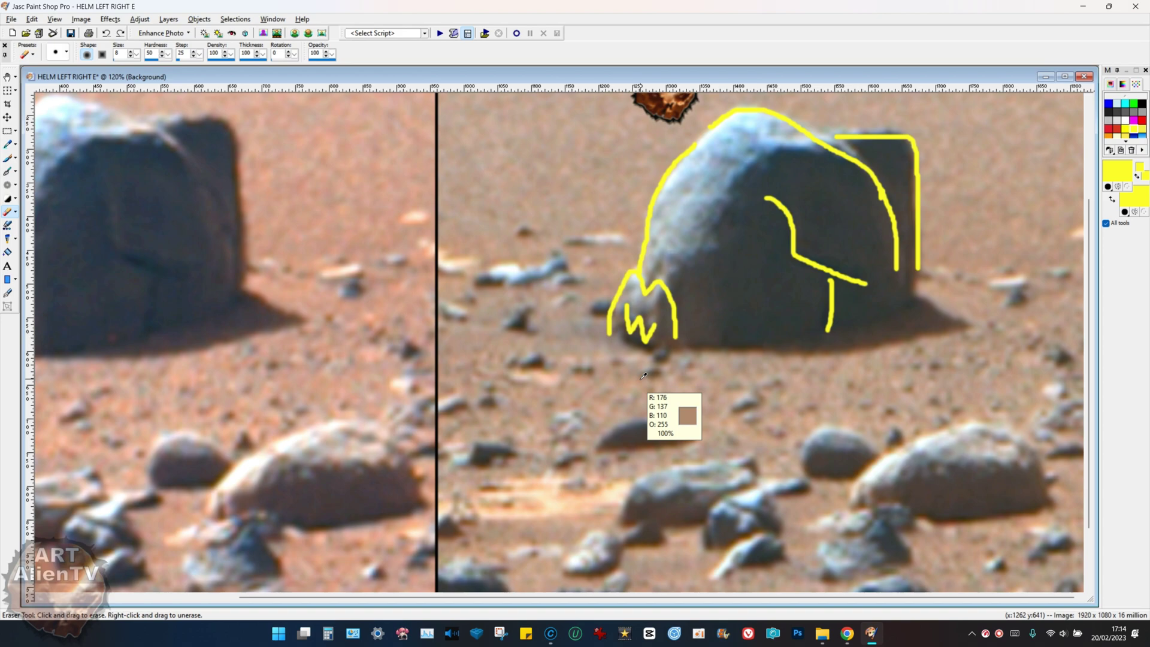
key("ctrl+z")
key("ctrl+z")
key("ctrl+z")
key("ctrl+z")
key("ctrl+z")
key("ctrl+z")
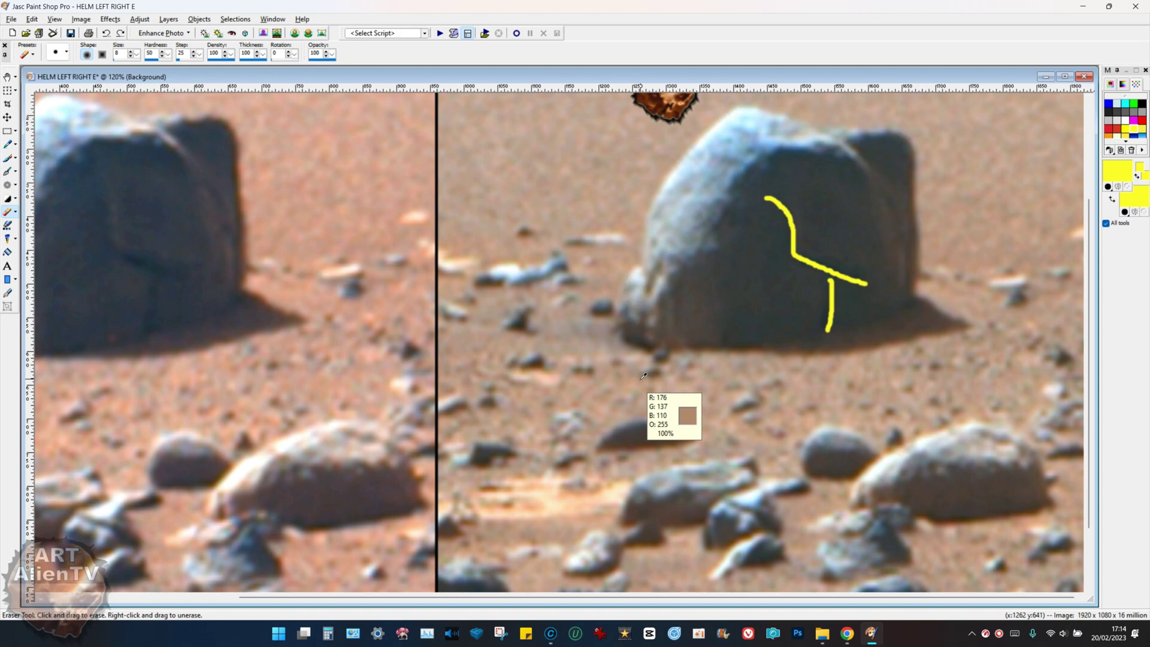
Return to the Sol 708 MR panorama, jump to the star-marked rock and centre it in view.
left_click(847, 636)
scroll(531, 310, "down", 3)
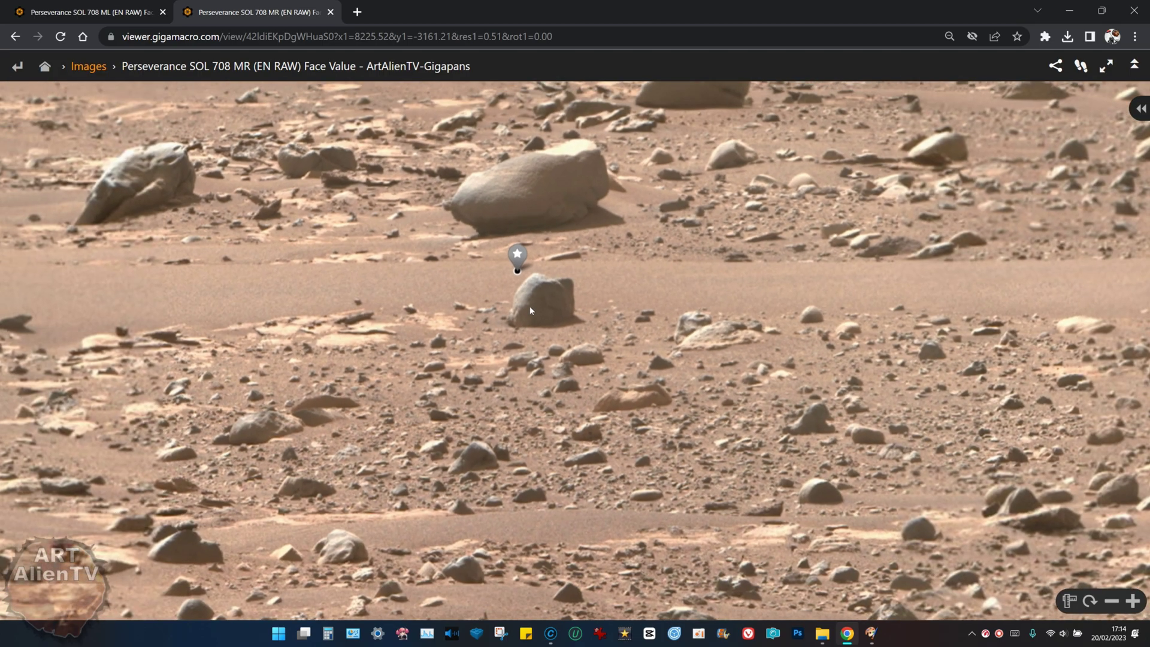
scroll(530, 310, "down", 3)
scroll(530, 311, "down", 3)
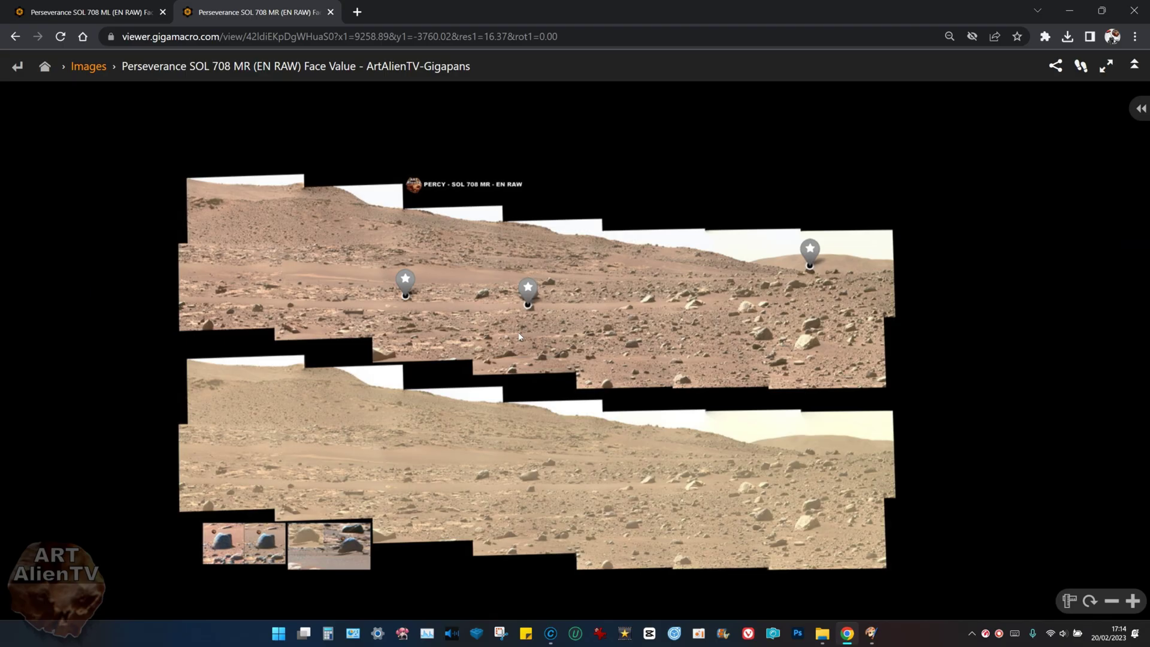
left_click(534, 287)
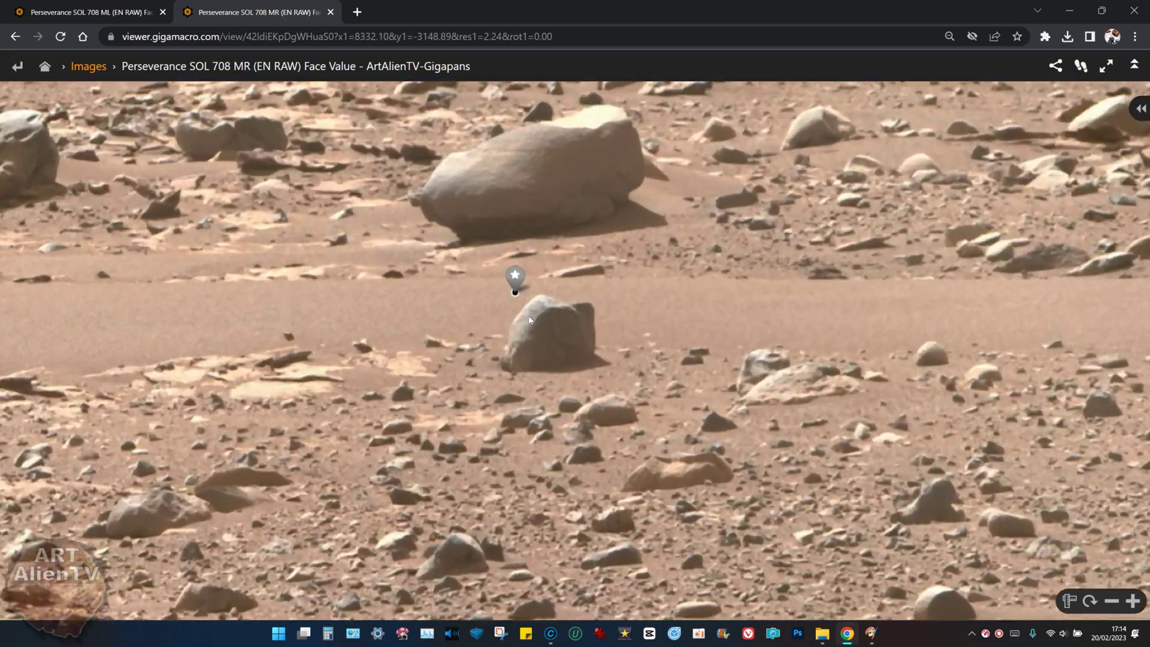
scroll(542, 285, "down", 2)
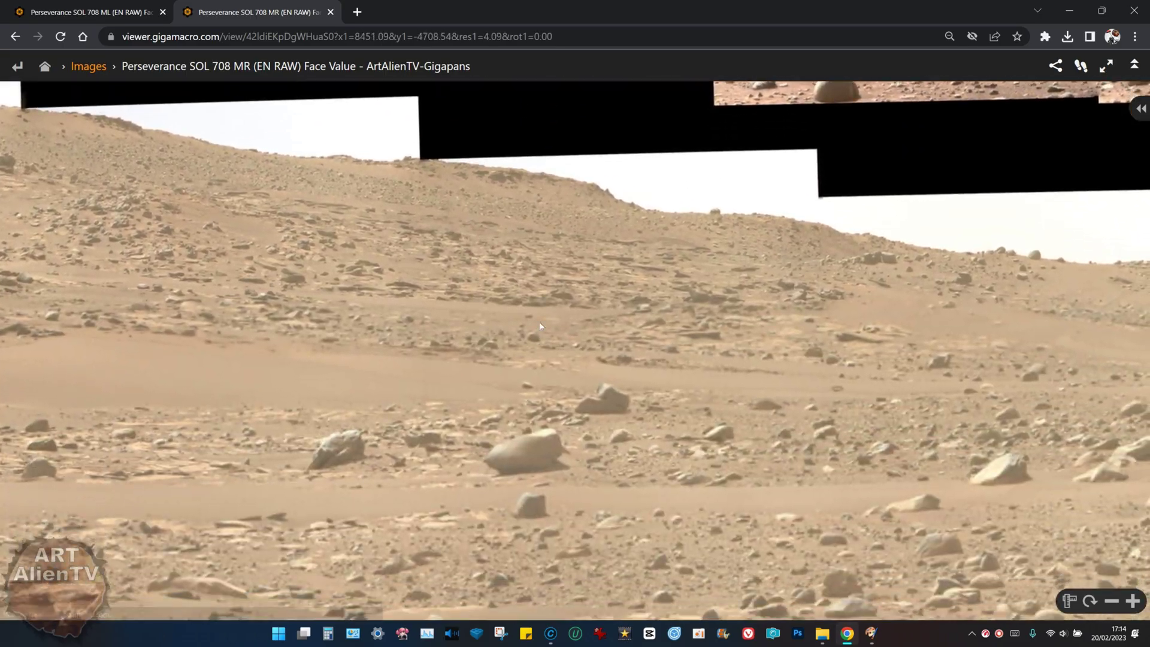
scroll(535, 345, "up", 2)
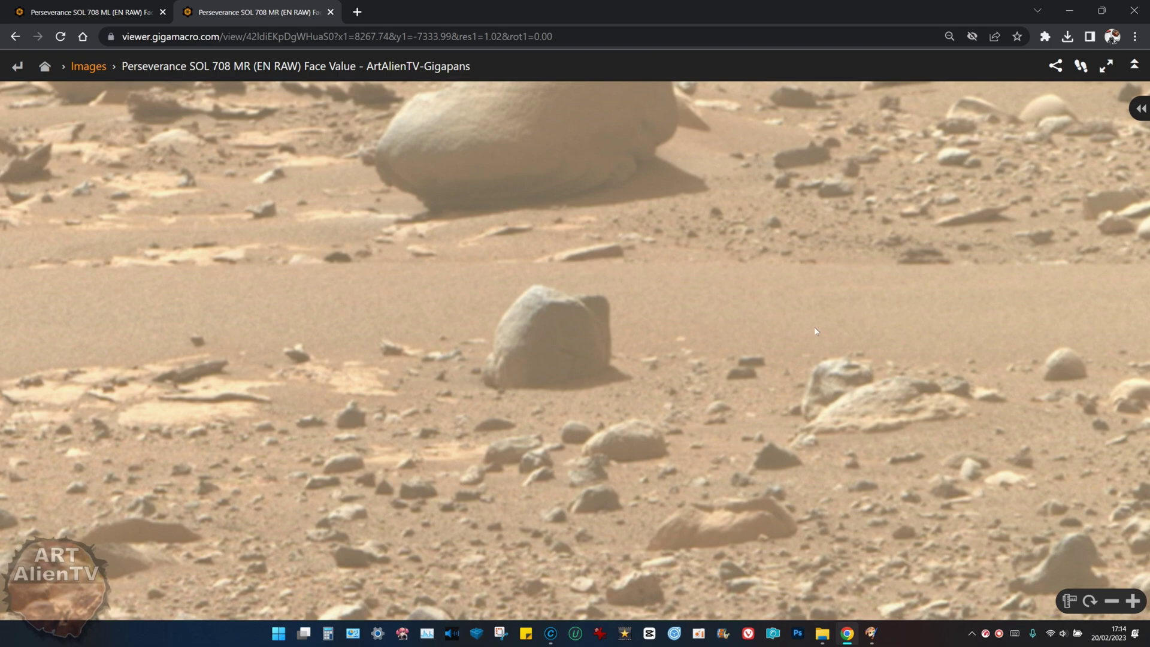
scroll(555, 281, "down", 2)
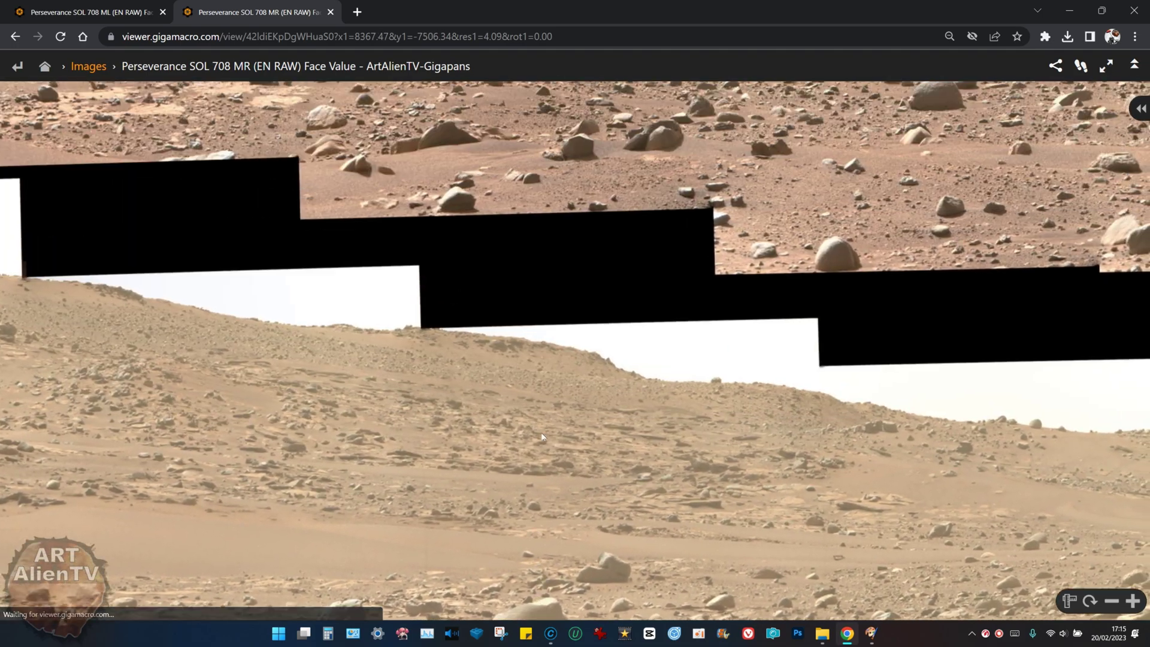
key("Up")
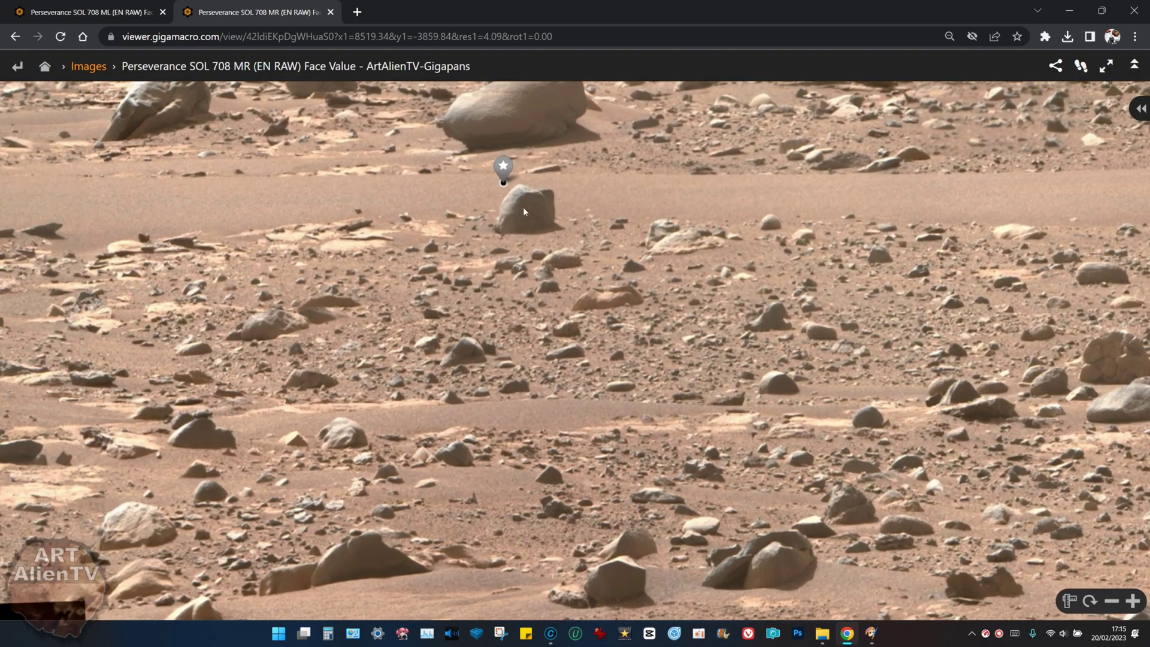
scroll(523, 207, "up", 1)
left_click_drag(517, 249, 532, 308)
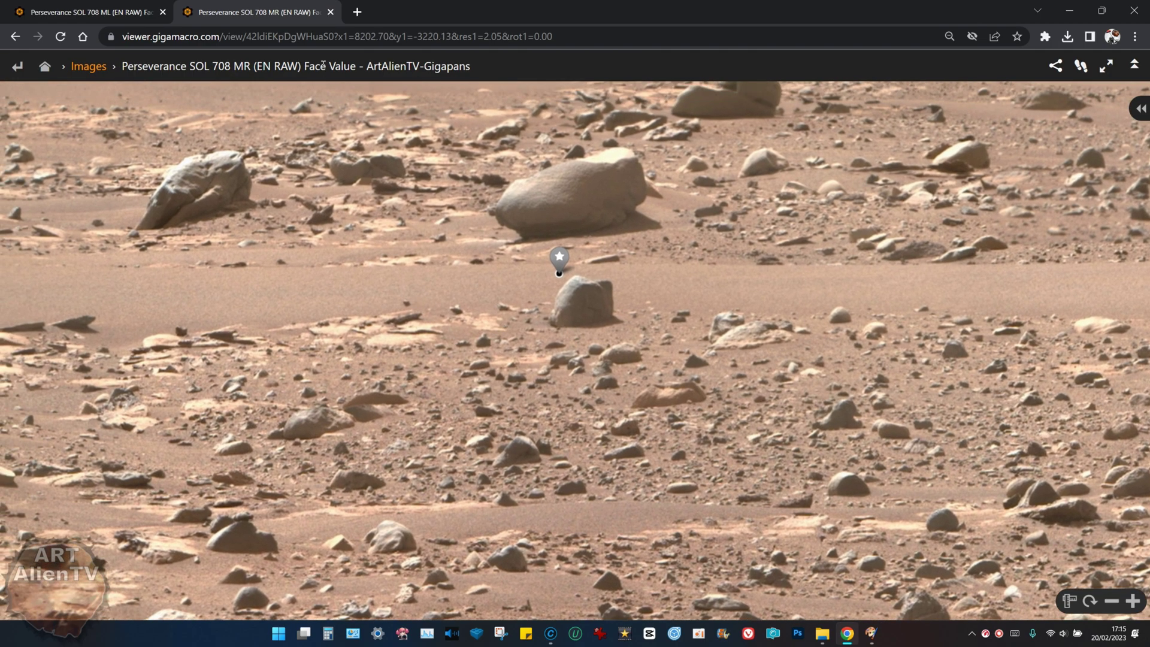
Switch from the SOL 708 ML panorama back to MR and nudge the rock to the centre.
left_click(93, 5)
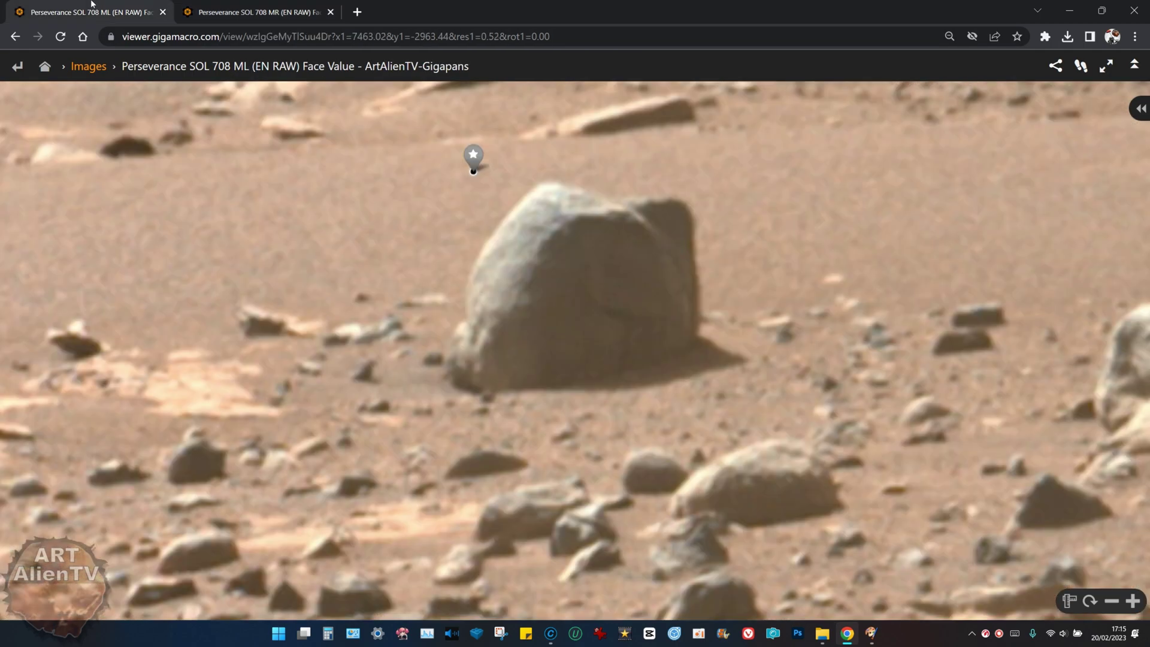
left_click(226, 9)
scroll(720, 310, "up", 3)
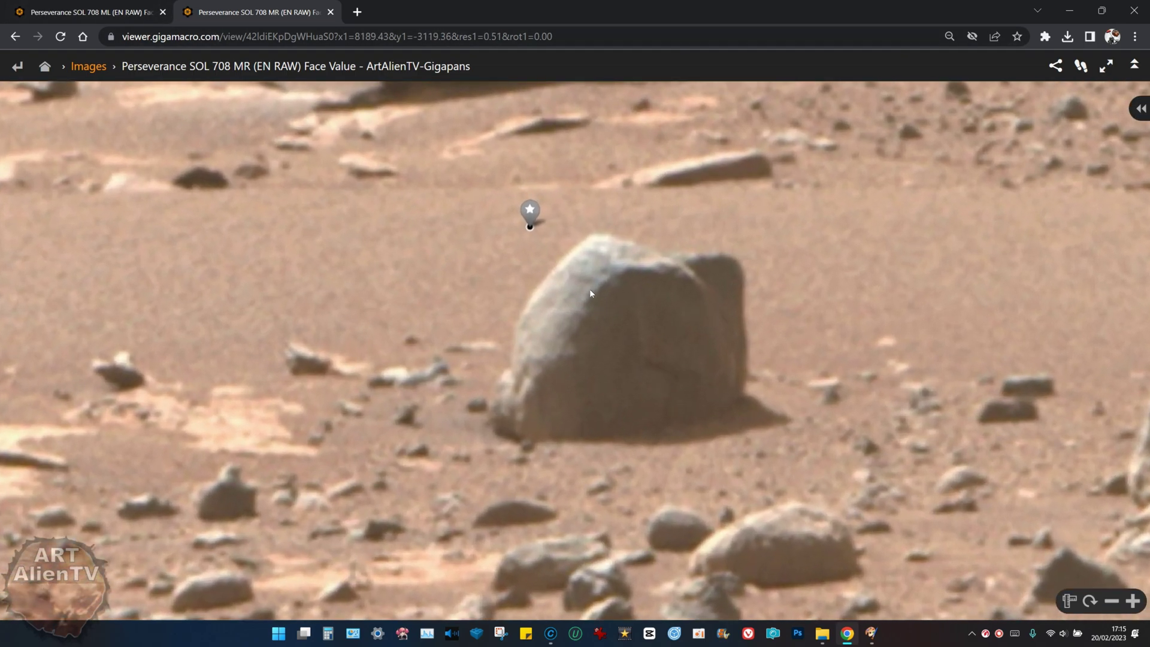
left_click_drag(590, 288, 579, 285)
Flip repeatedly between the left and right camera views, then recentre on the wedge-shaped rock.
key("ctrl+Tab")
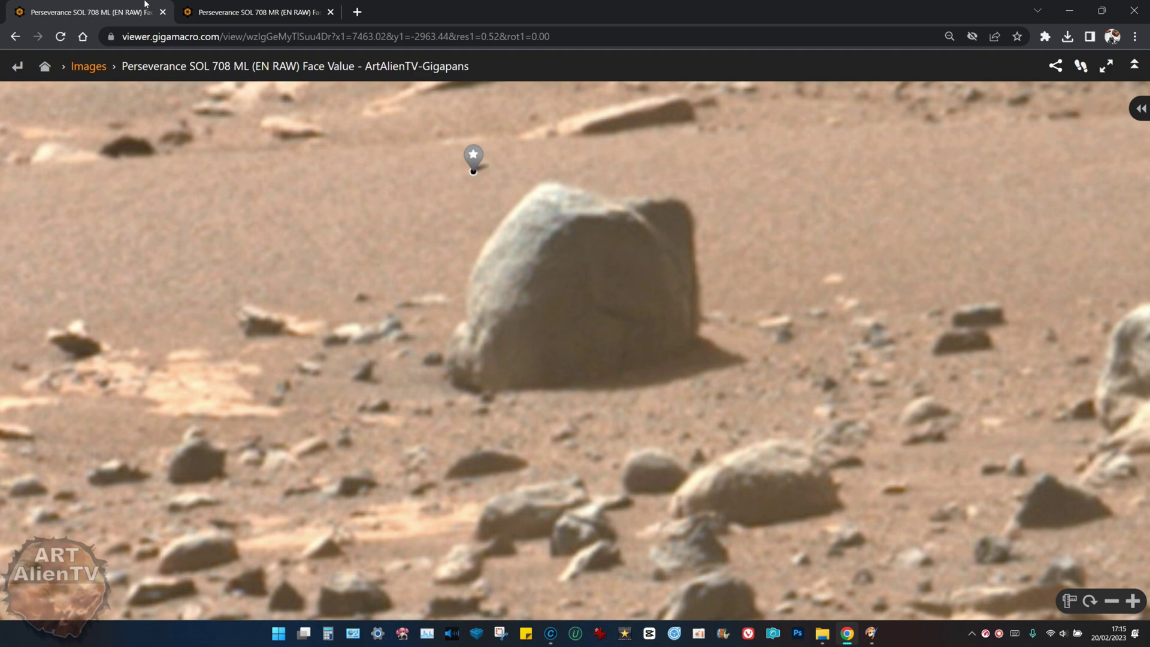
key("ctrl+Tab")
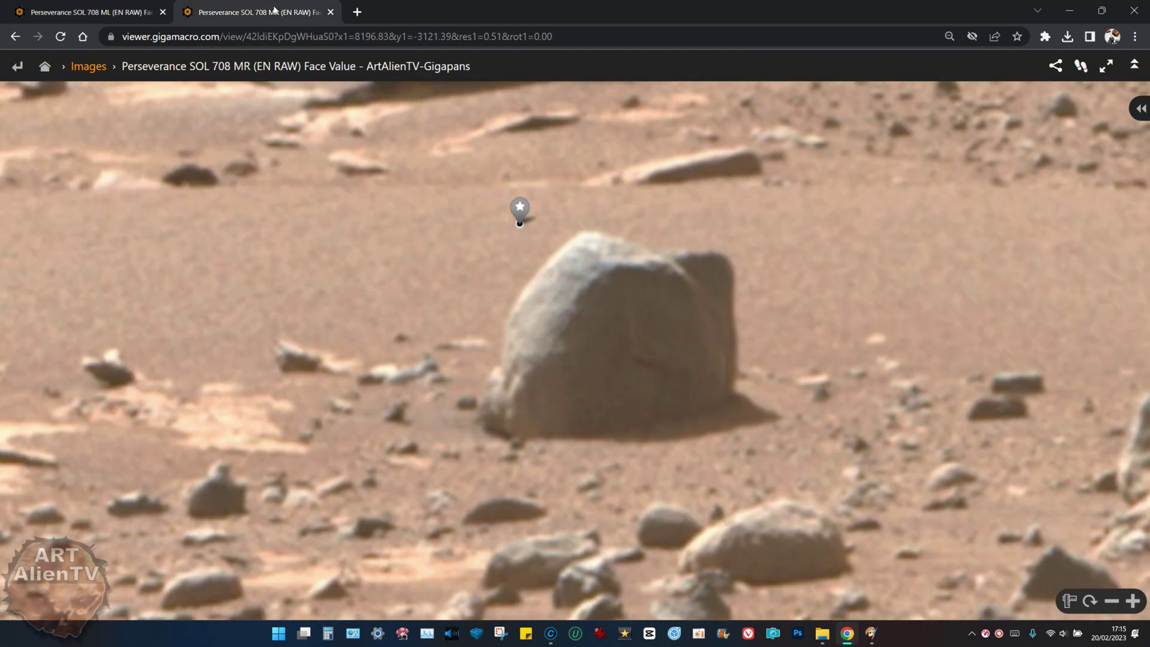
left_click(91, 7)
left_click(205, 9)
left_click(99, 12)
left_click(252, 11)
scroll(708, 281, "down", 5)
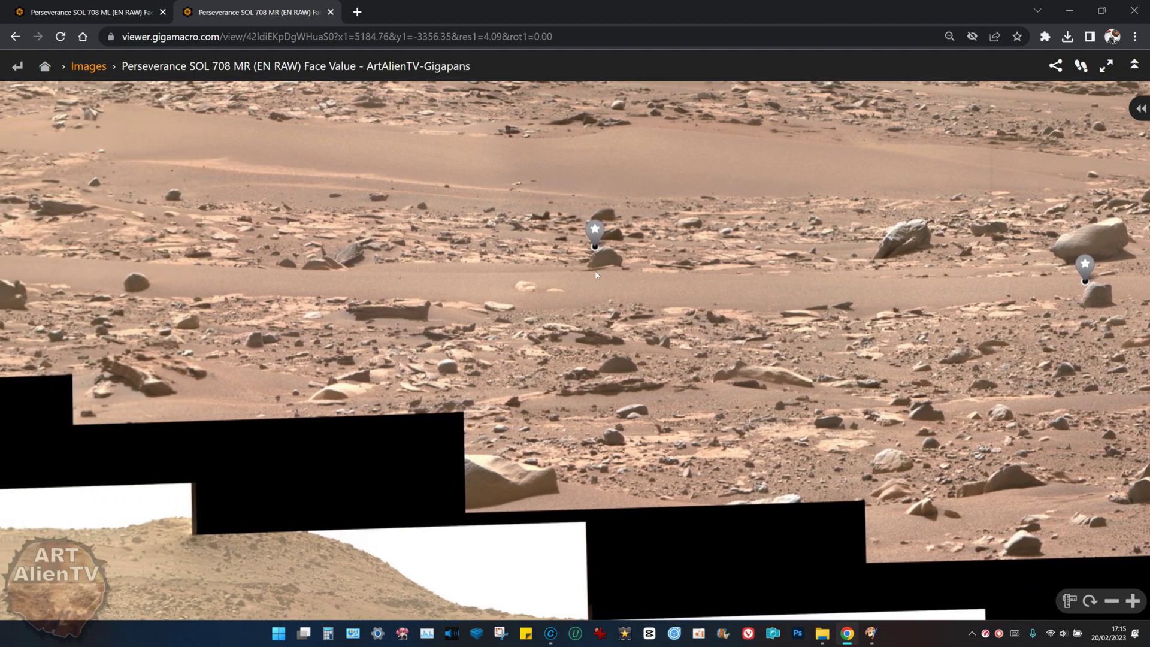
scroll(604, 258, "up", 2)
scroll(603, 259, "up", 2)
scroll(603, 259, "up", 2)
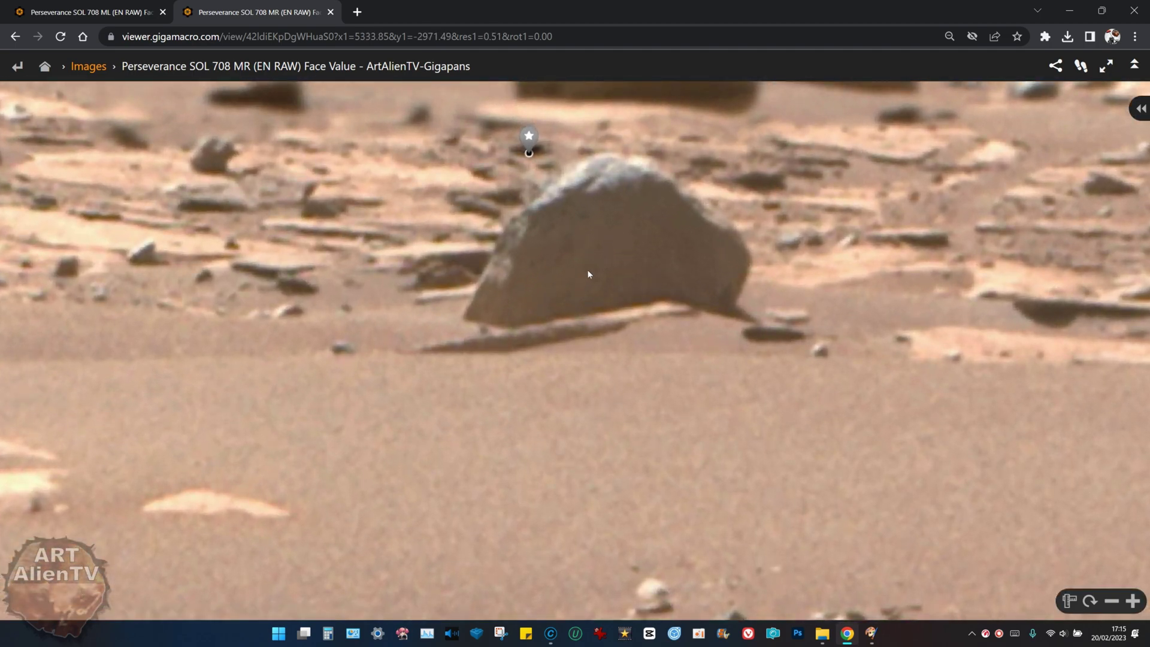
scroll(588, 275, "up", 1)
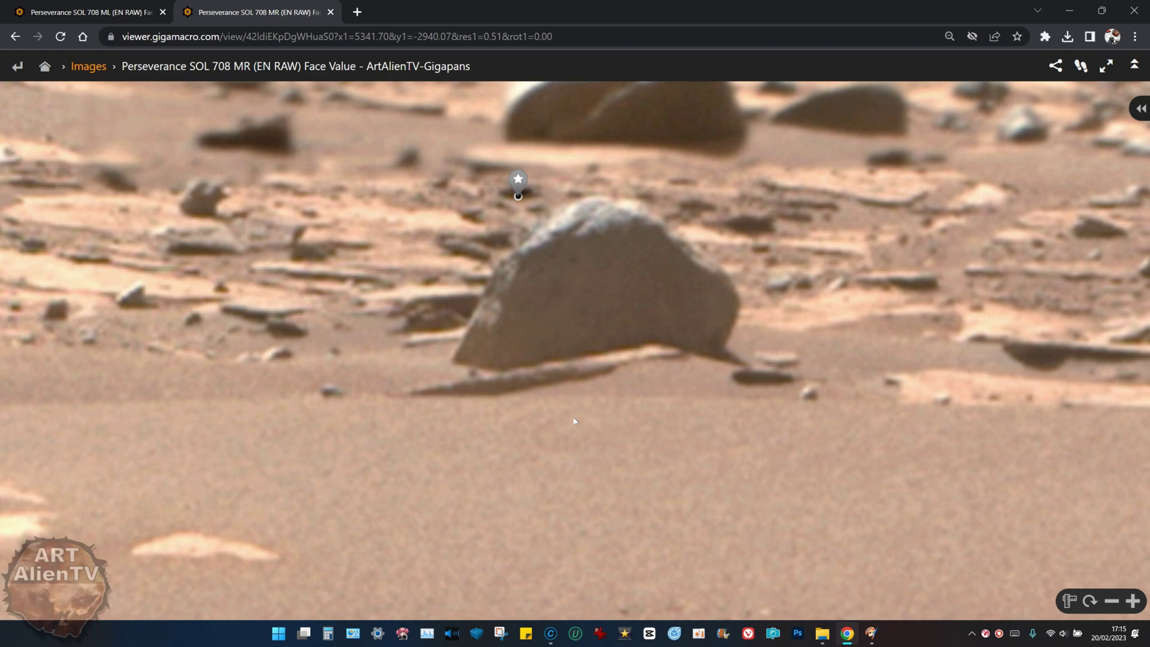
left_click_drag(573, 417, 554, 400)
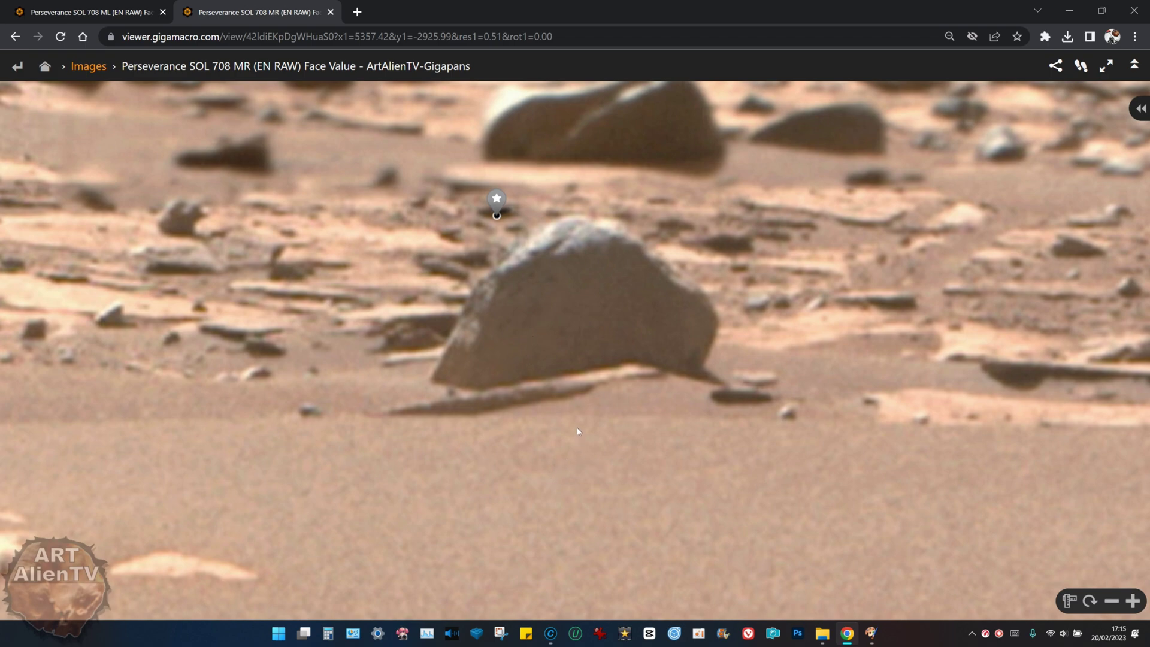
Minimize the HELM LEFT RIGHT image and bring the SOL 708 MR SKULL image forward.
left_click(870, 633)
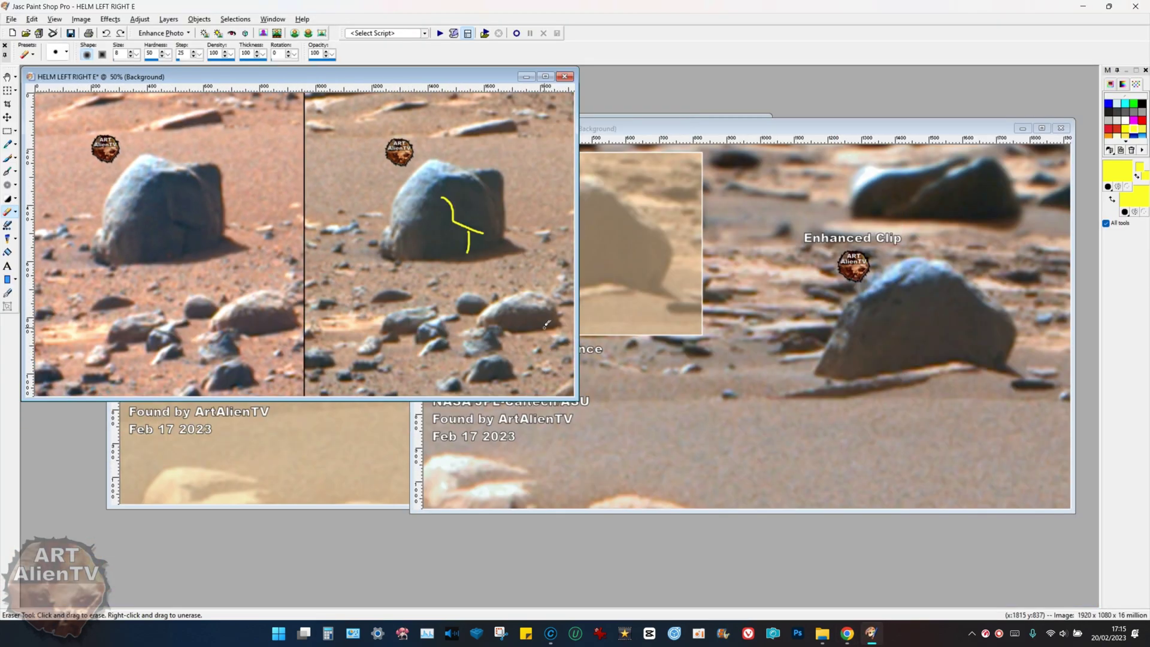
left_click(672, 137)
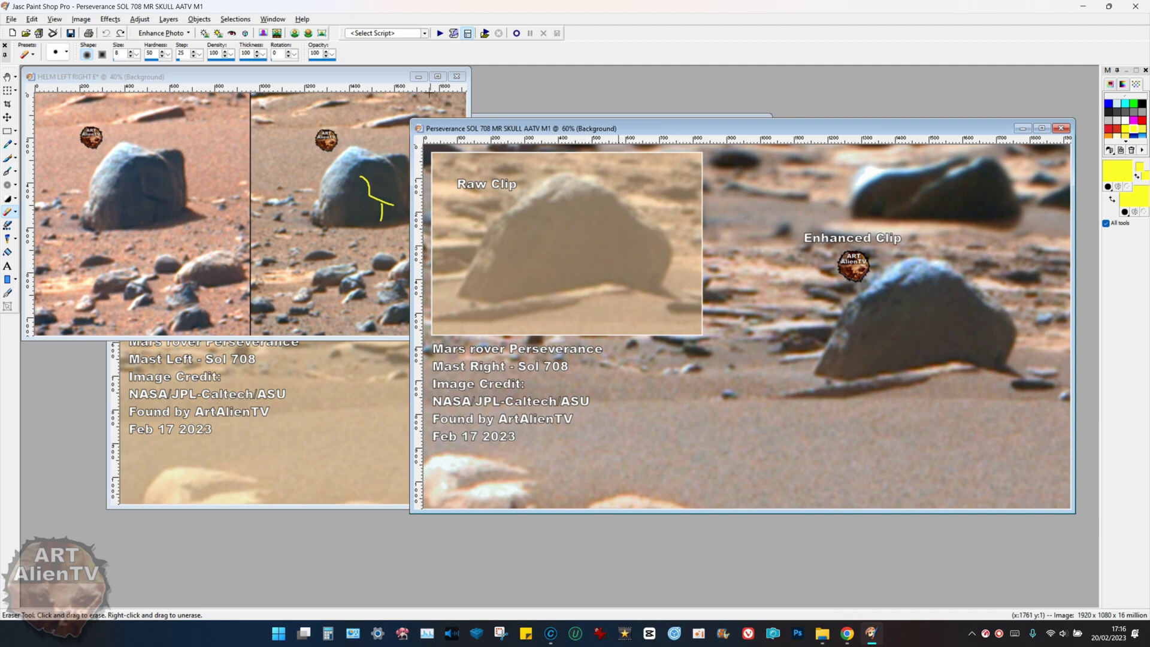
left_click(418, 76)
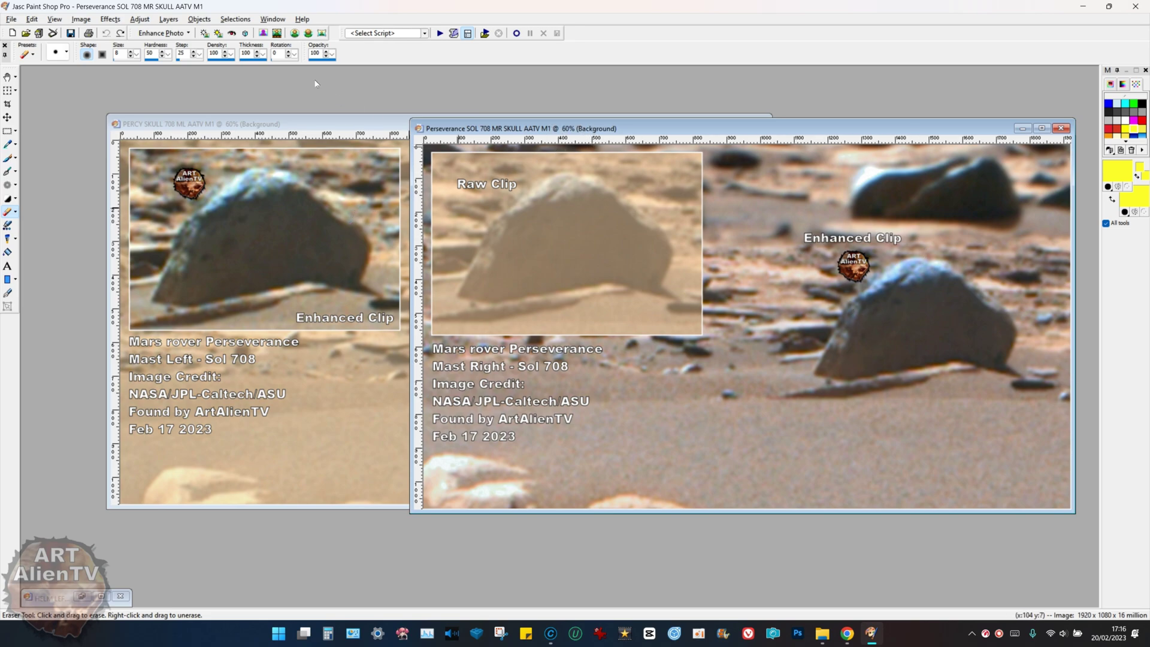
left_click(353, 123)
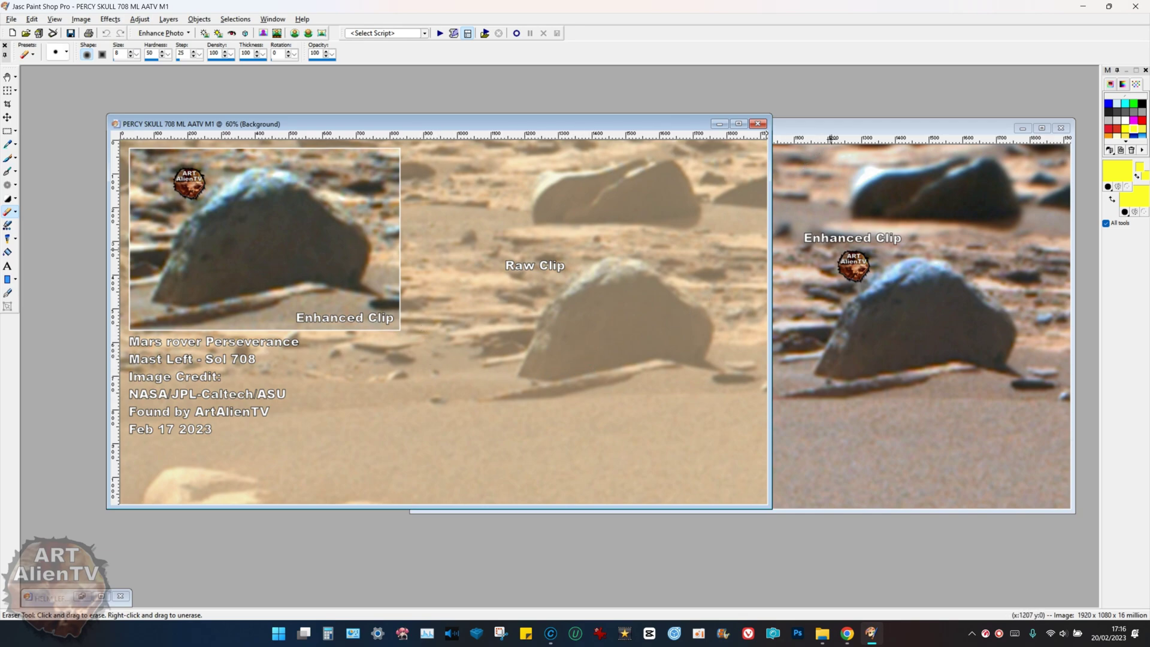
left_click(829, 134)
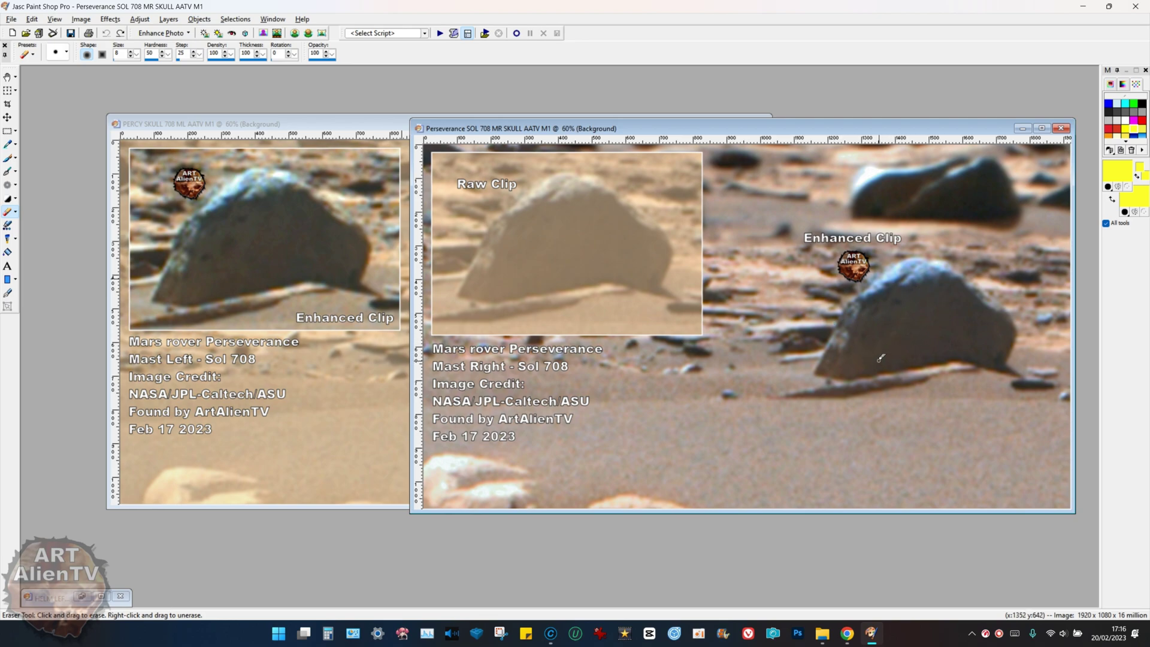
scroll(872, 321, "up", 1)
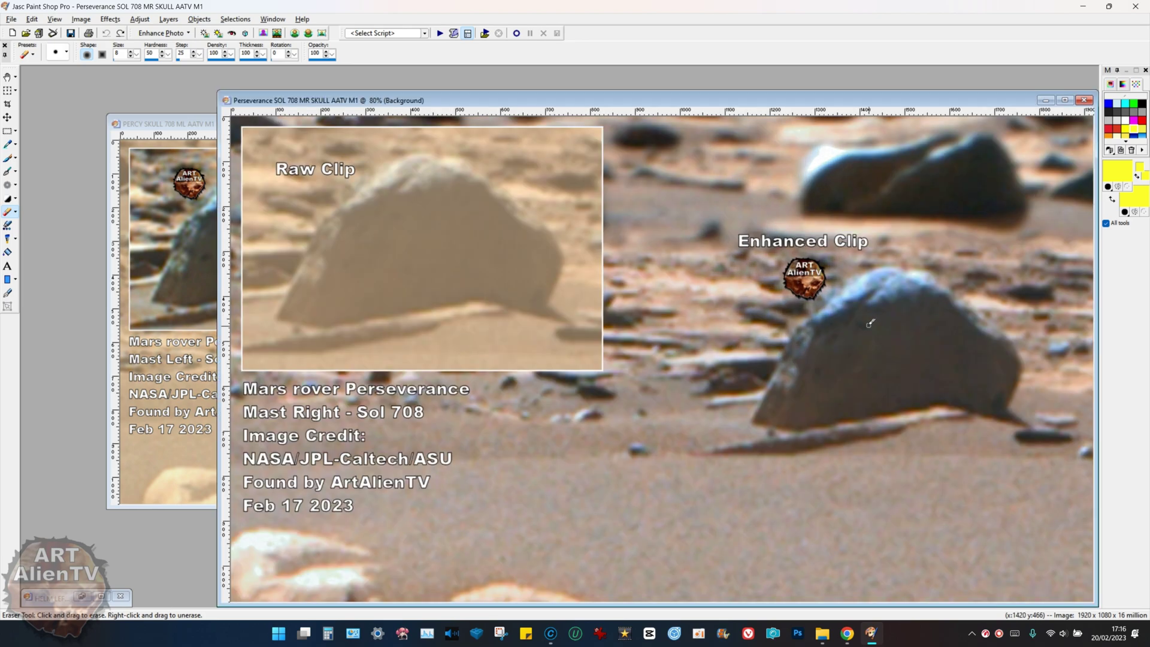
scroll(864, 352, "up", 1)
scroll(869, 369, "up", 1)
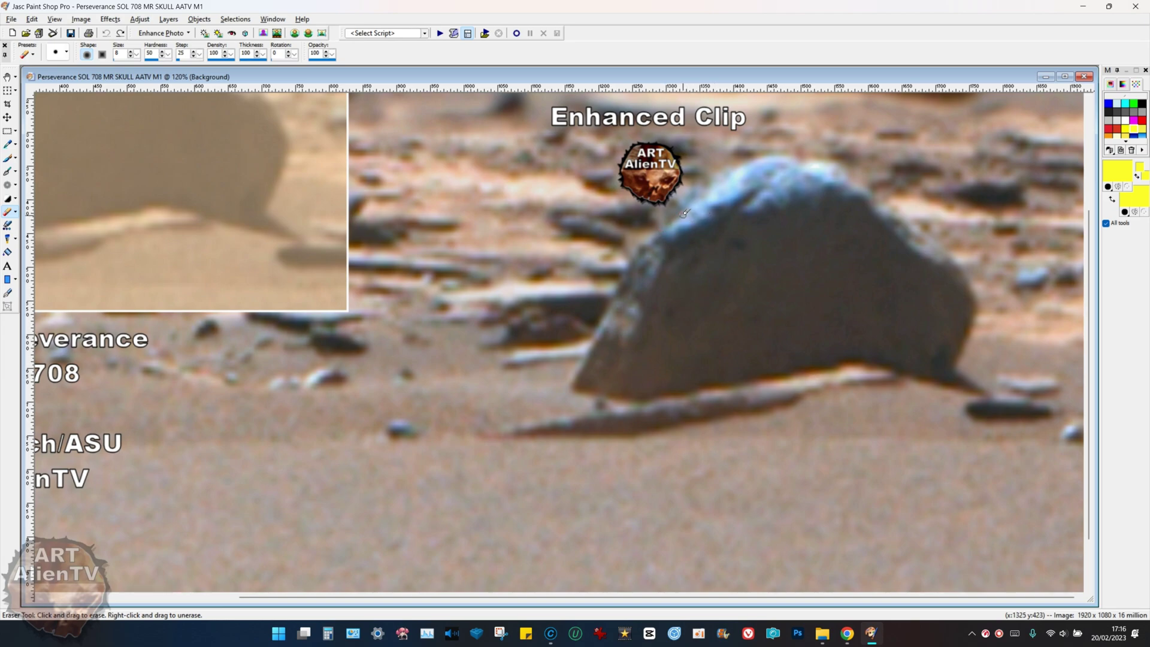
Paint the skull's yellow brow and eye socket, undoing two misdrawn strokes first.
mouse_move(685, 213)
left_mouse_down()
mouse_move(634, 232)
mouse_move(666, 262)
left_mouse_up()
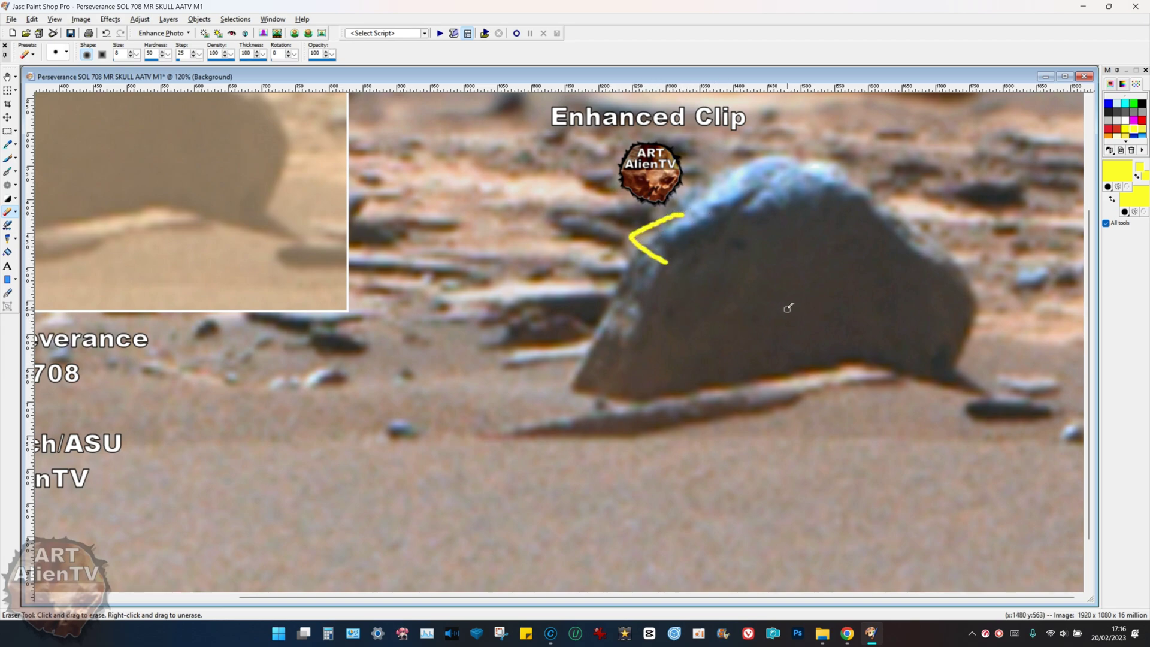
key("ctrl+z")
left_click_drag(697, 209, 654, 223)
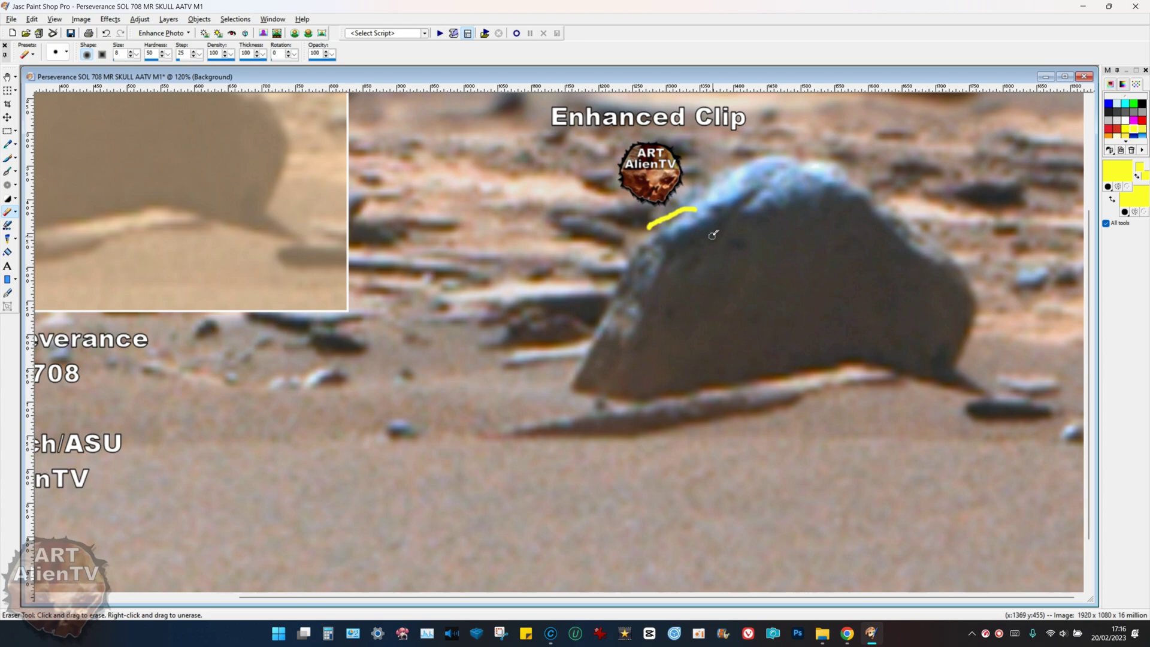
key("ctrl+z")
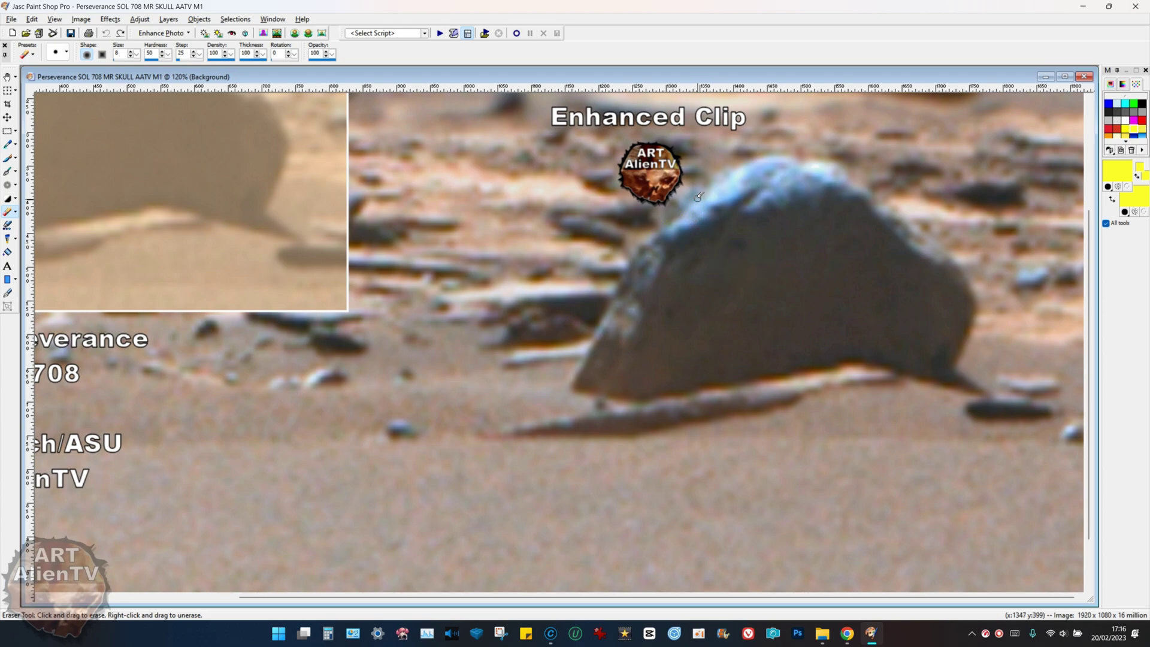
mouse_move(698, 197)
left_mouse_down()
mouse_move(656, 251)
mouse_move(738, 238)
left_mouse_up()
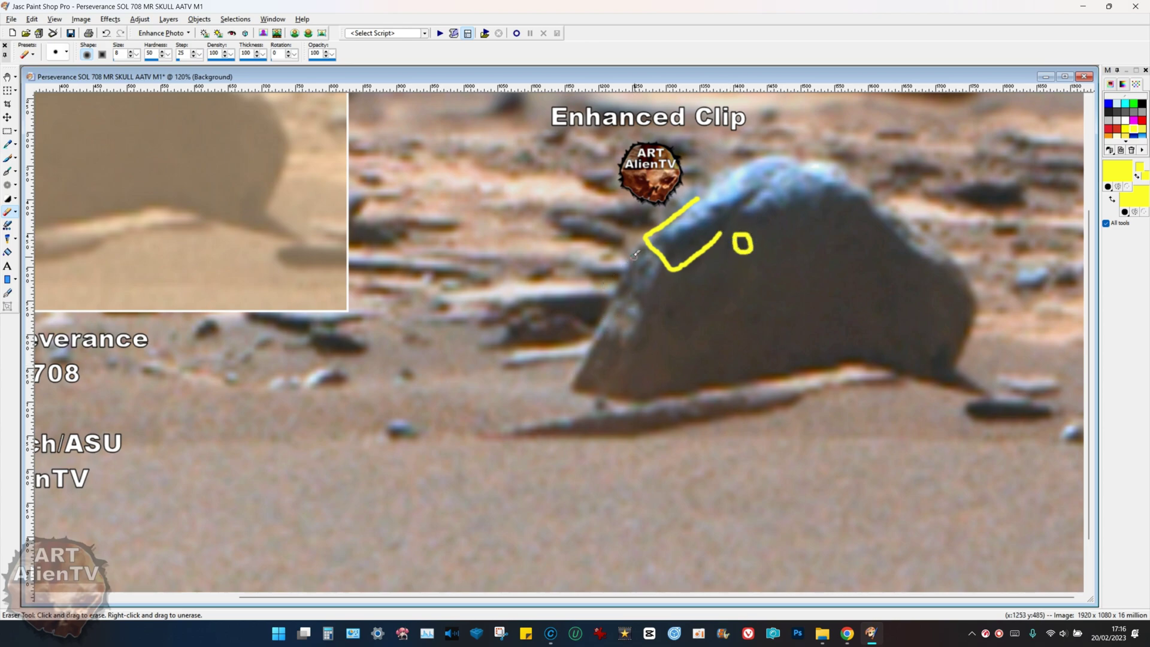
Trace the skull's face profile, jaw, top and back, adding a tooth line and brow-end stroke.
mouse_move(636, 254)
left_mouse_down()
mouse_move(642, 297)
mouse_move(654, 315)
mouse_move(669, 307)
mouse_move(573, 385)
mouse_move(710, 379)
mouse_move(728, 362)
left_mouse_up()
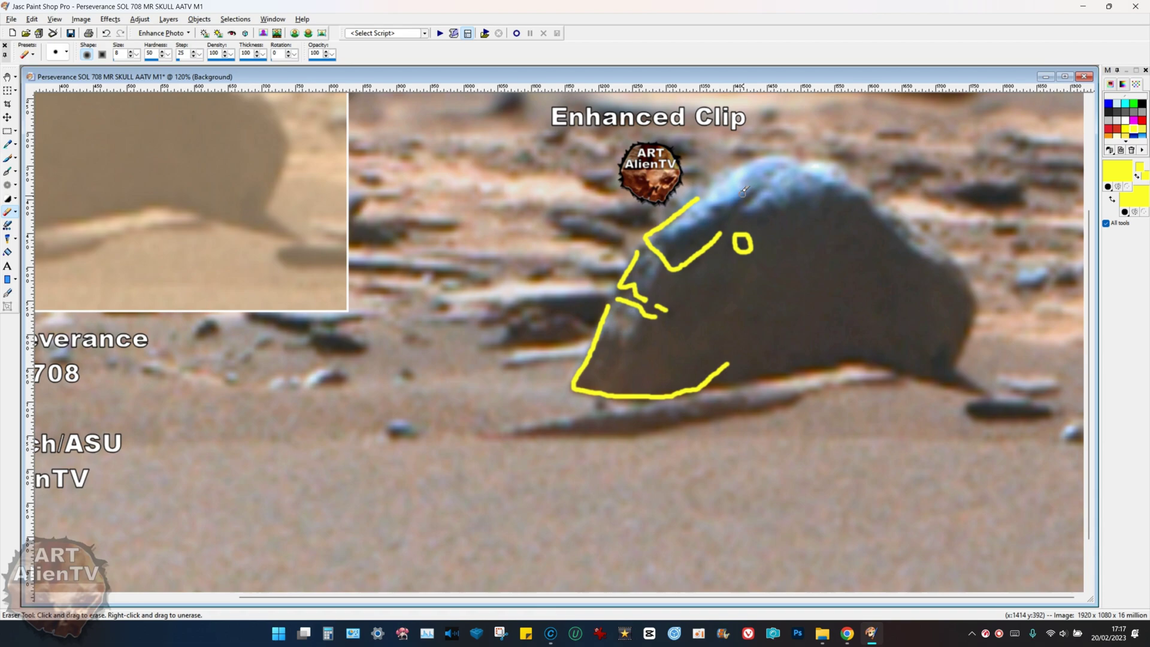
mouse_move(712, 187)
left_mouse_down()
mouse_move(897, 202)
mouse_move(982, 291)
mouse_move(986, 335)
mouse_move(962, 371)
mouse_move(931, 379)
mouse_move(808, 368)
mouse_move(730, 387)
left_mouse_up()
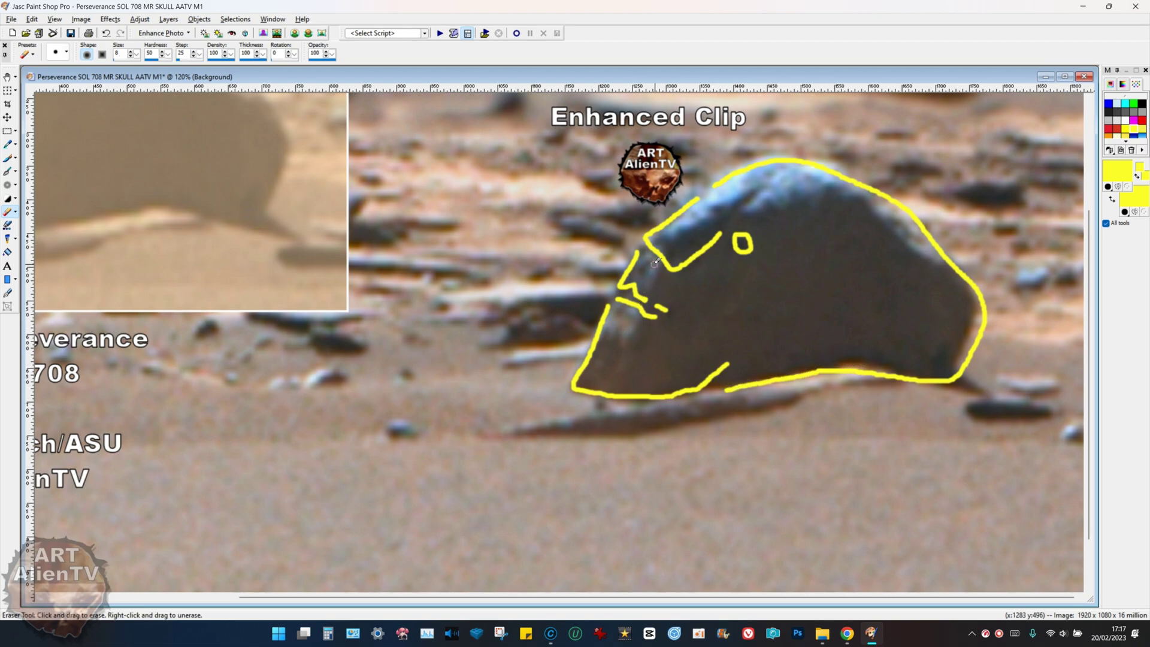
mouse_move(657, 268)
left_mouse_down()
mouse_move(657, 291)
mouse_move(684, 306)
left_mouse_up()
mouse_move(717, 233)
left_mouse_down()
mouse_move(716, 214)
mouse_move(732, 206)
left_mouse_up()
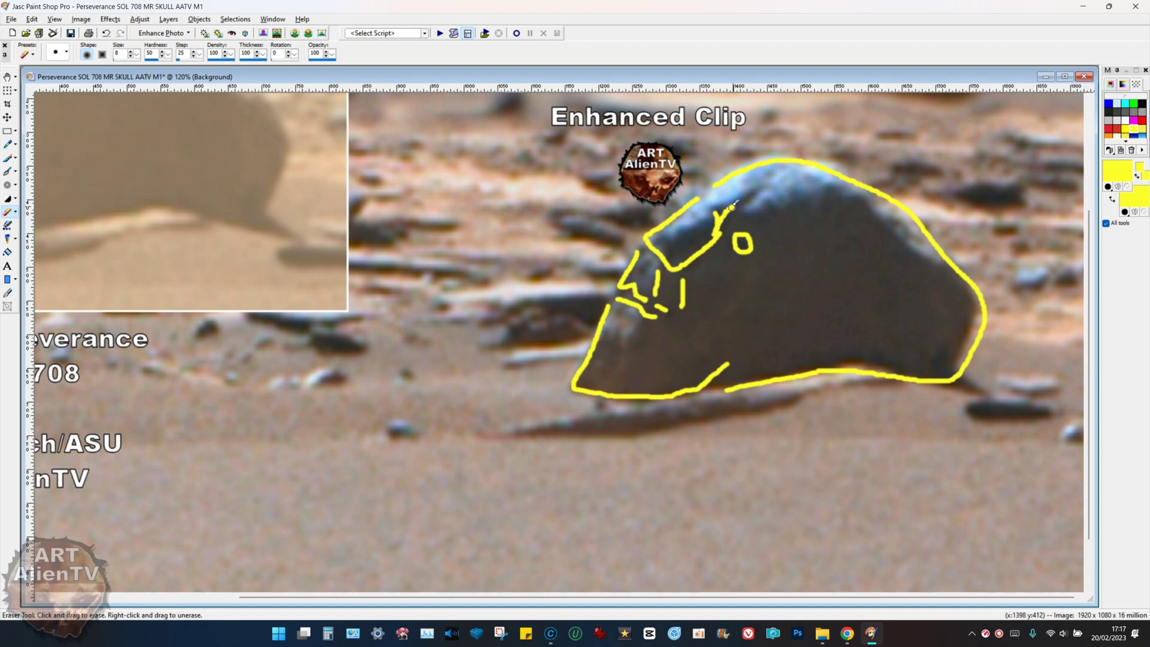
scroll(394, 305, "down", 2)
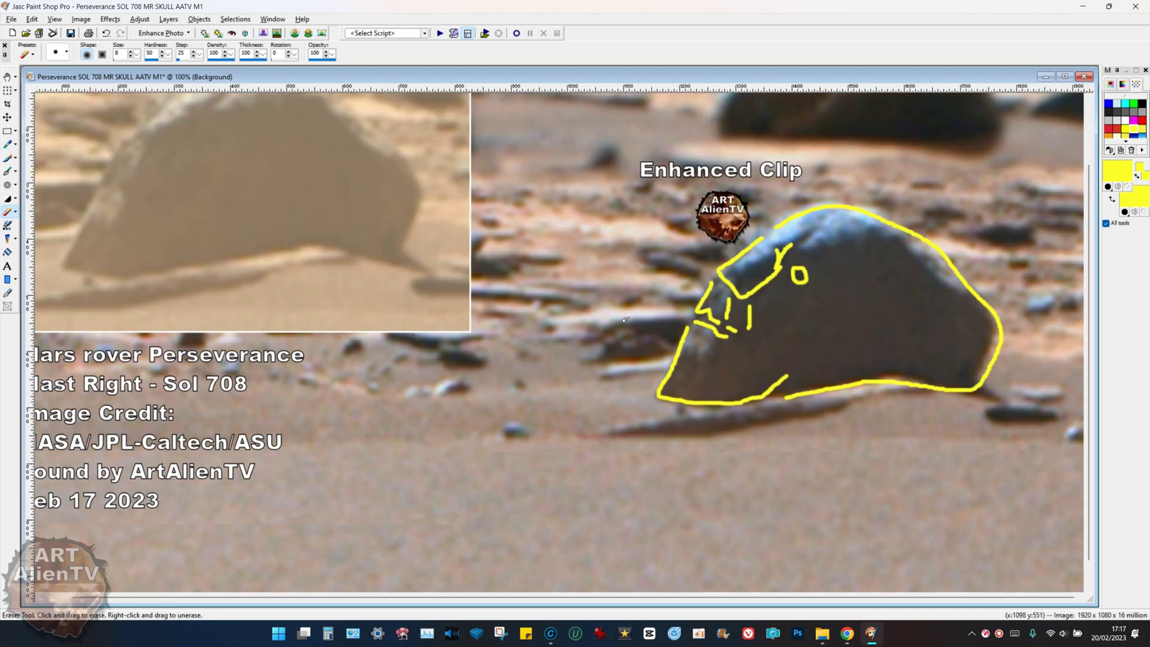
mouse_move(626, 79)
left_mouse_down()
mouse_move(696, 116)
mouse_move(896, 112)
left_mouse_up()
left_click(207, 251)
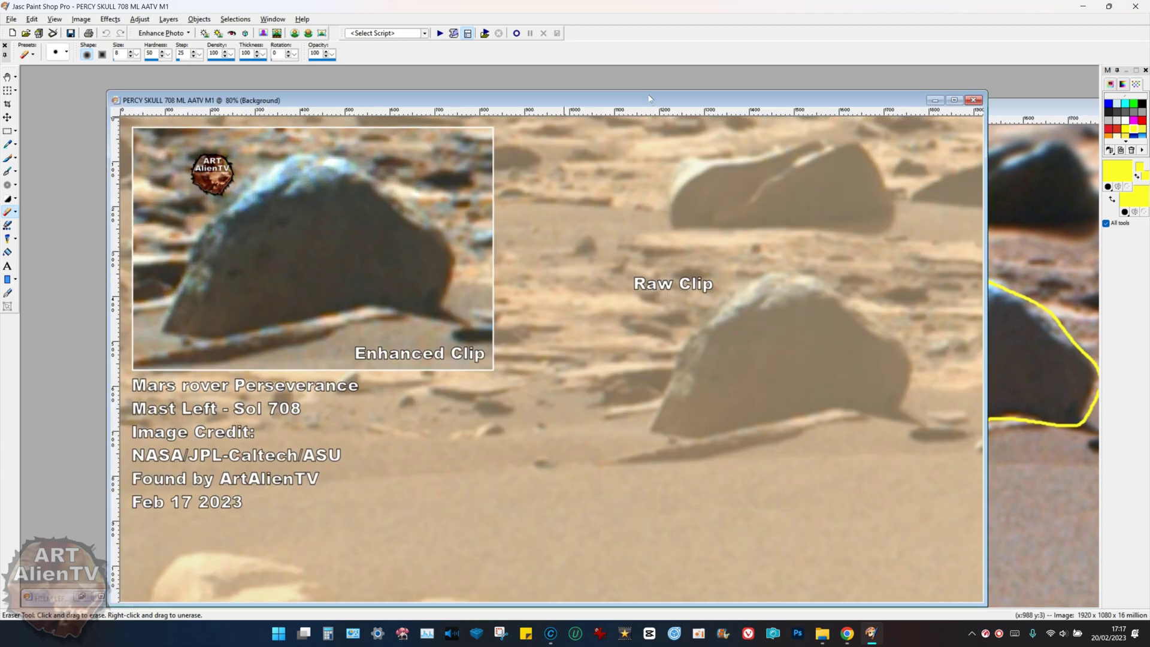
left_click_drag(656, 101, 793, 101)
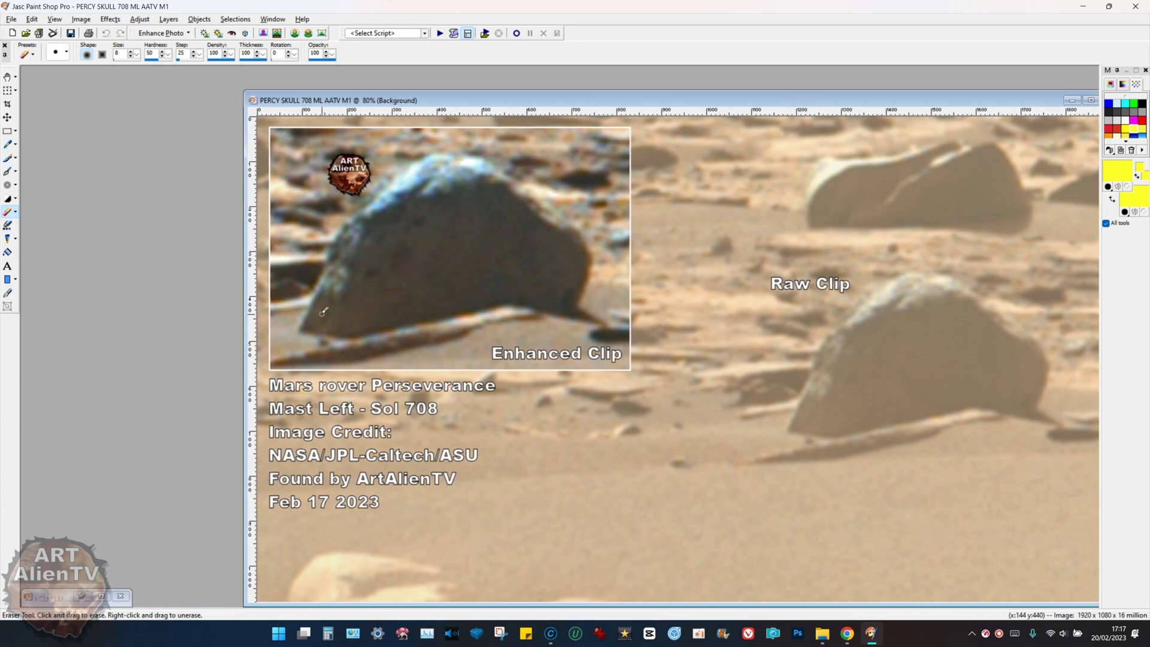
scroll(336, 269, "up", 1)
scroll(213, 258, "up", 1)
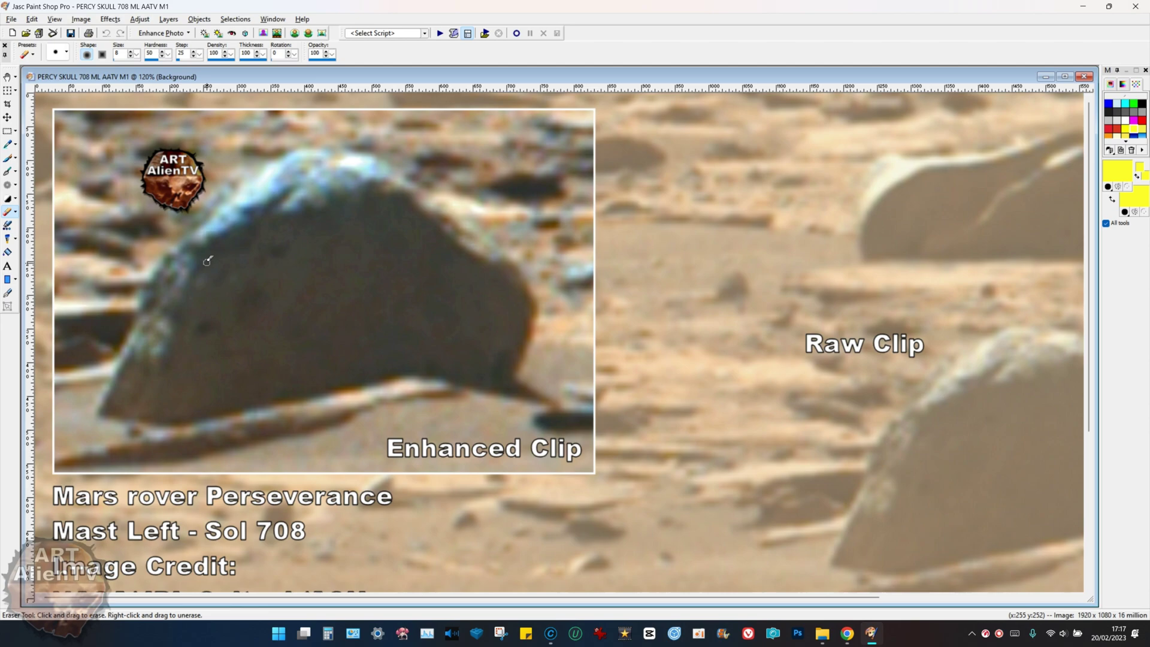
scroll(195, 282, "up", 1)
scroll(188, 349, "up", 1)
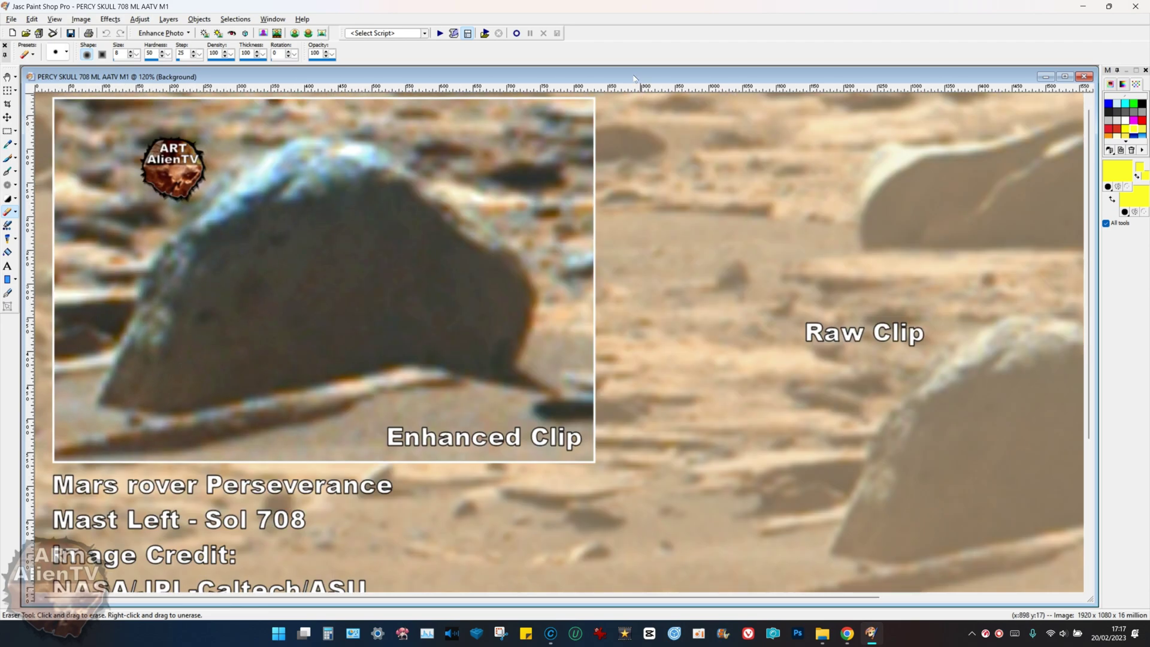
left_click_drag(635, 77, 753, 82)
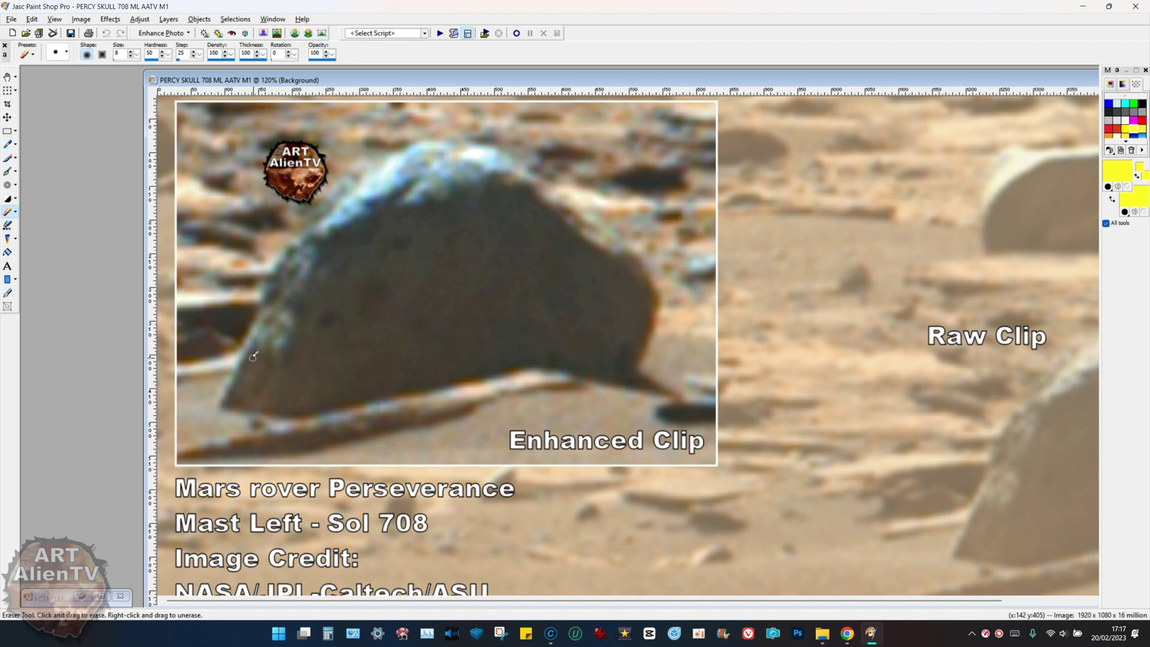
scroll(283, 340, "down", 1)
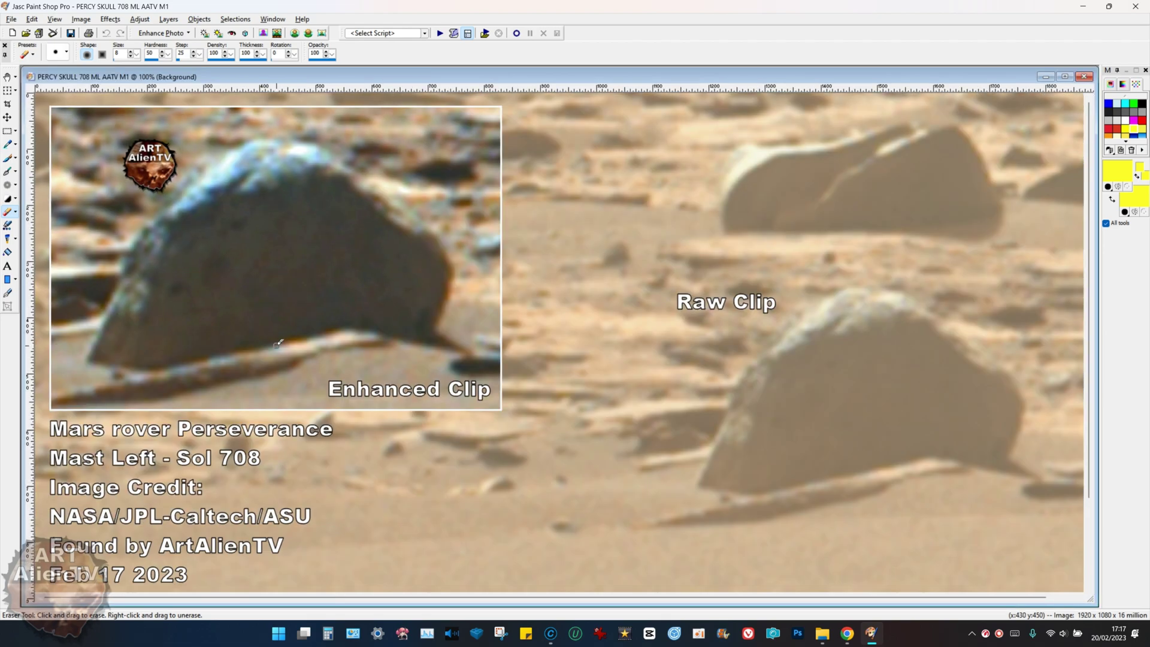
left_click_drag(624, 78, 814, 86)
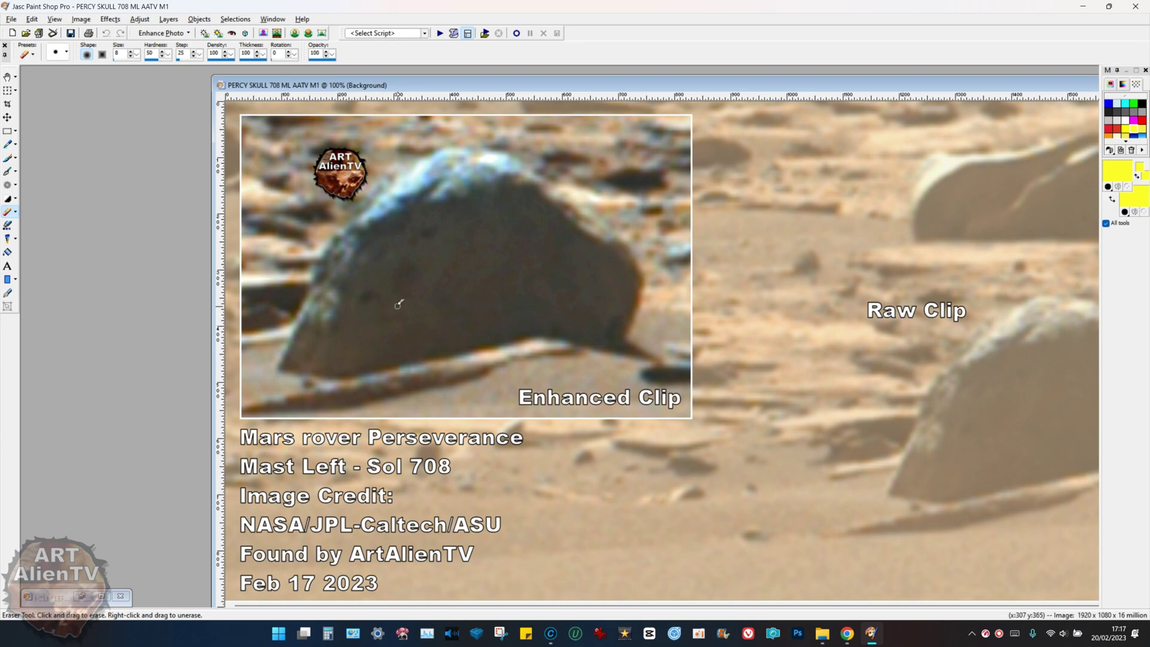
mouse_move(415, 271)
left_mouse_down()
mouse_move(395, 296)
mouse_move(438, 280)
mouse_move(463, 243)
mouse_move(427, 226)
left_mouse_up()
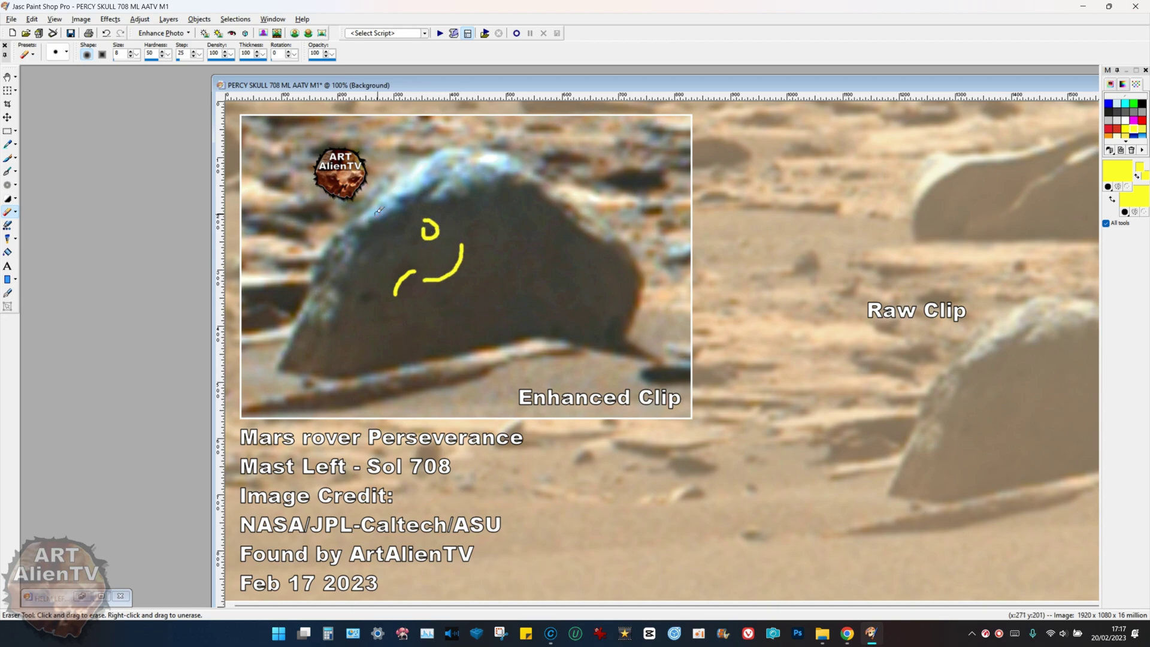
mouse_move(383, 194)
left_mouse_down()
mouse_move(355, 255)
mouse_move(409, 212)
left_mouse_up()
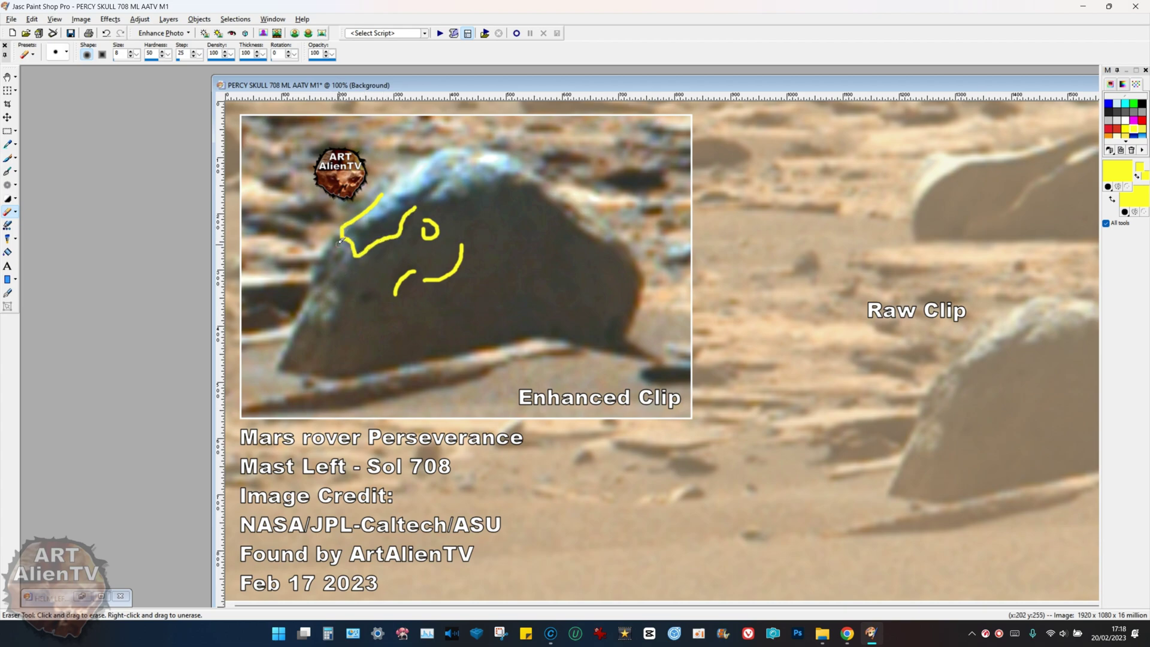
mouse_move(340, 241)
left_mouse_down()
mouse_move(276, 359)
mouse_move(312, 378)
mouse_move(427, 366)
left_mouse_up()
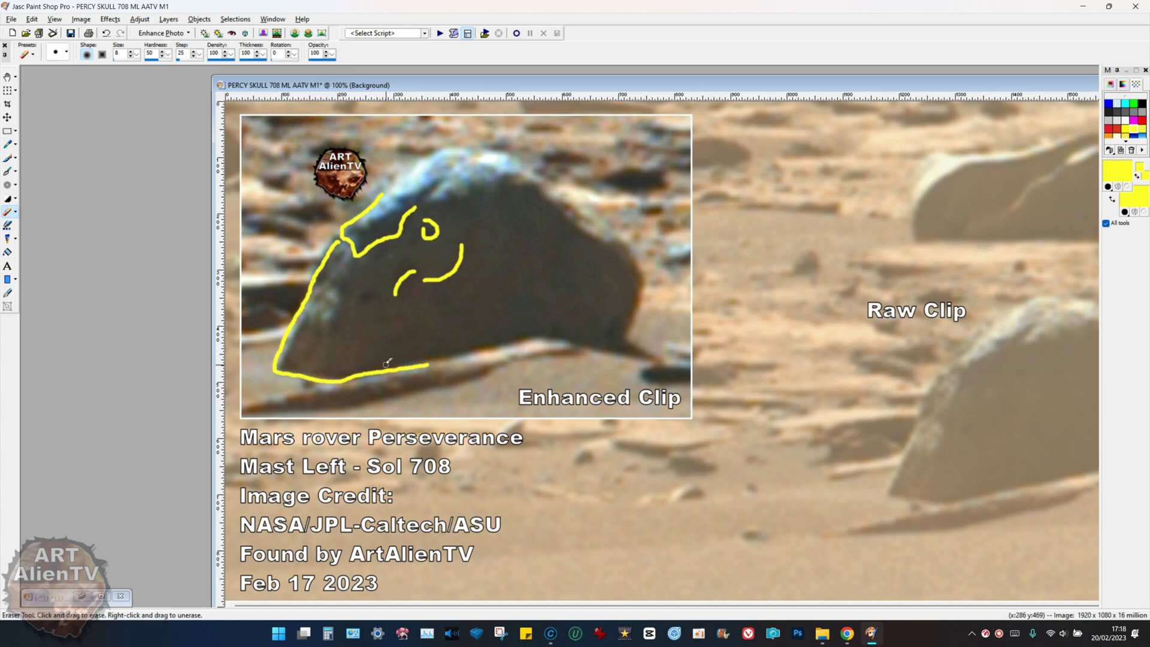
mouse_move(364, 297)
left_mouse_down()
mouse_move(375, 302)
mouse_move(323, 304)
left_mouse_up()
left_click_drag(330, 279, 364, 297)
left_click_drag(323, 344, 319, 370)
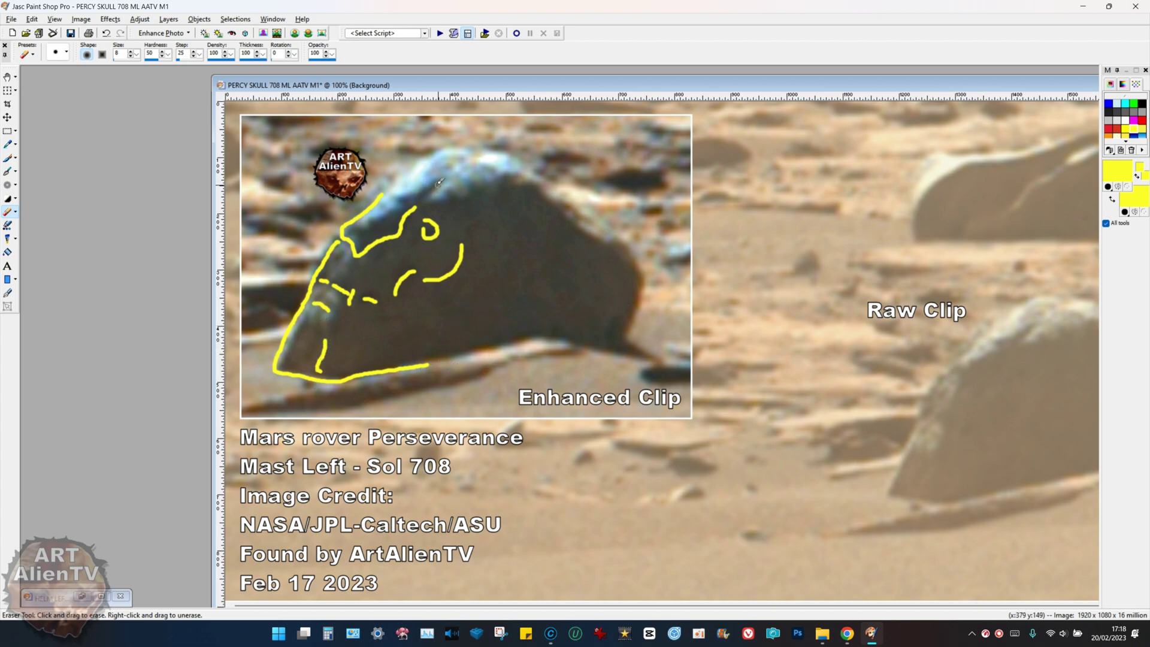
mouse_move(440, 182)
left_mouse_down()
mouse_move(420, 199)
mouse_move(444, 145)
mouse_move(604, 225)
mouse_move(629, 334)
mouse_move(618, 350)
mouse_move(562, 341)
mouse_move(487, 347)
left_mouse_up()
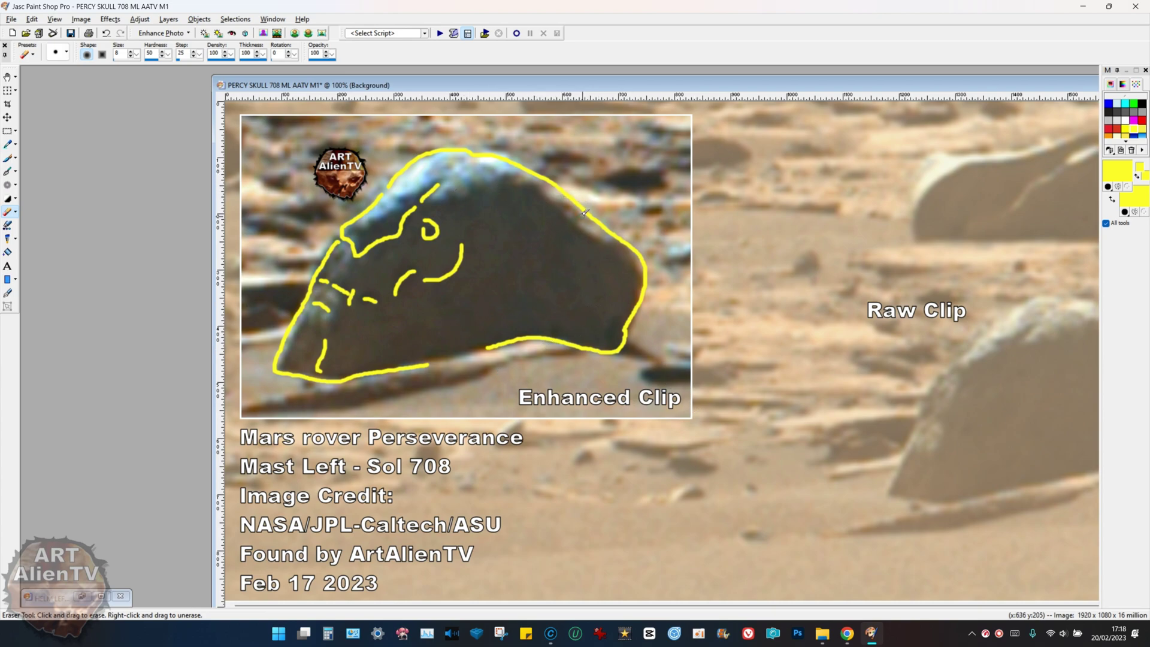
mouse_move(565, 200)
left_mouse_down()
mouse_move(544, 322)
mouse_move(492, 346)
mouse_move(418, 354)
left_mouse_up()
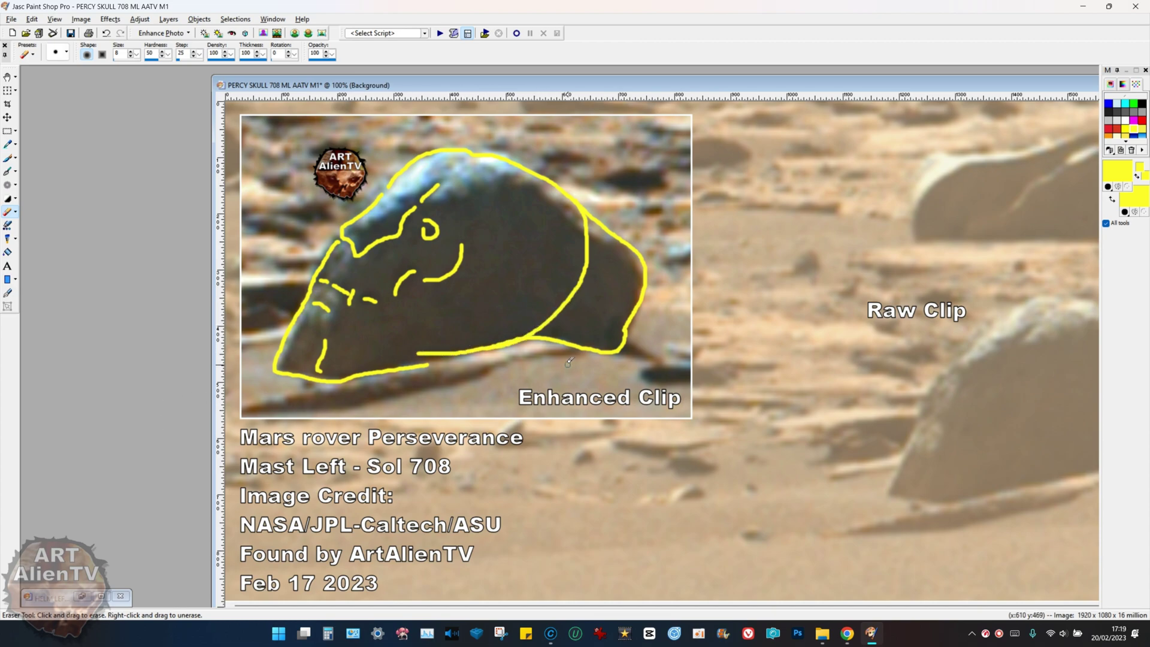
key("ctrl+z")
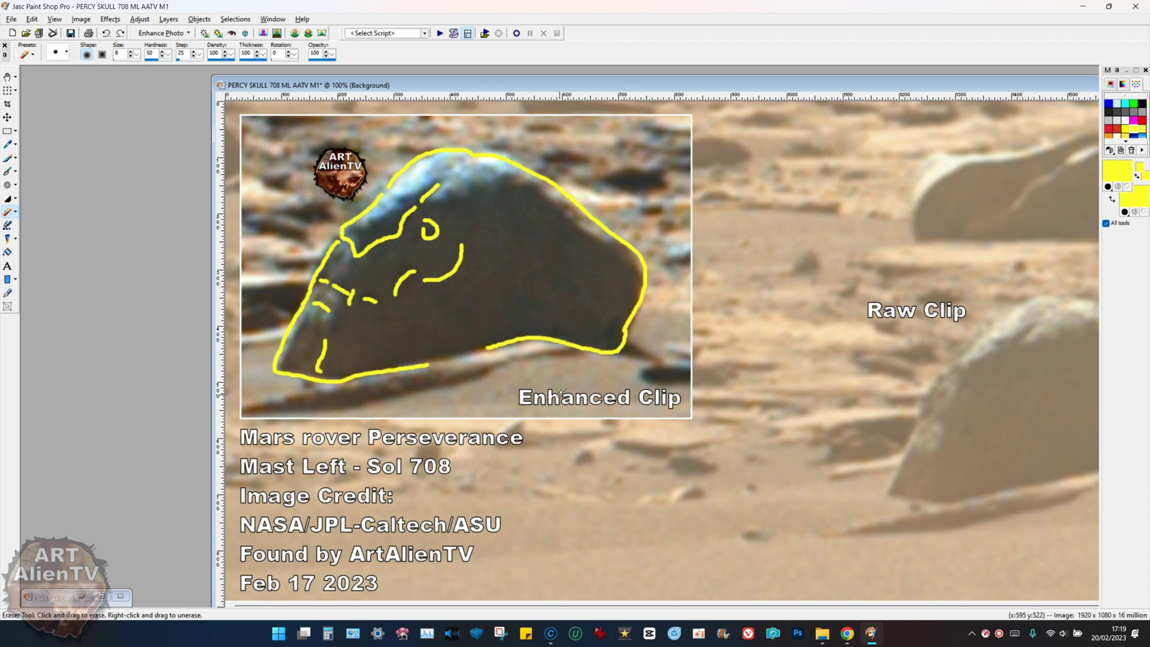
key("ctrl+z")
key("ctrl+z")
key("ctrl+z")
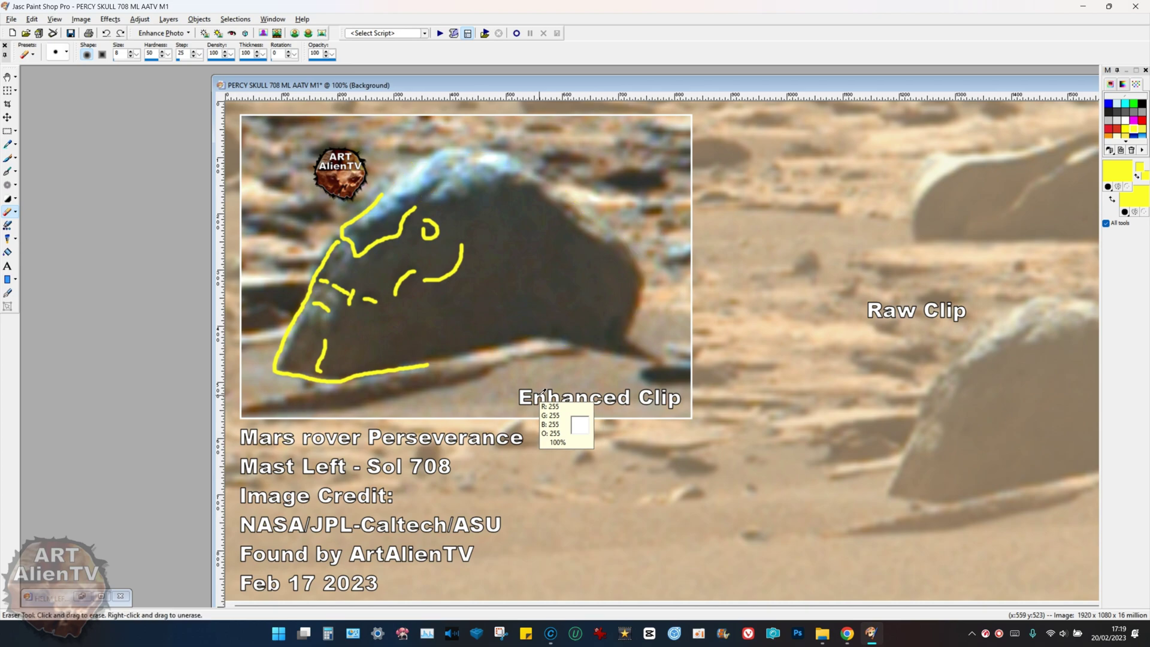
key("ctrl+z")
key("ctrl+z")
key("ctrl+z")
key("ctrl+z")
key("ctrl+z")
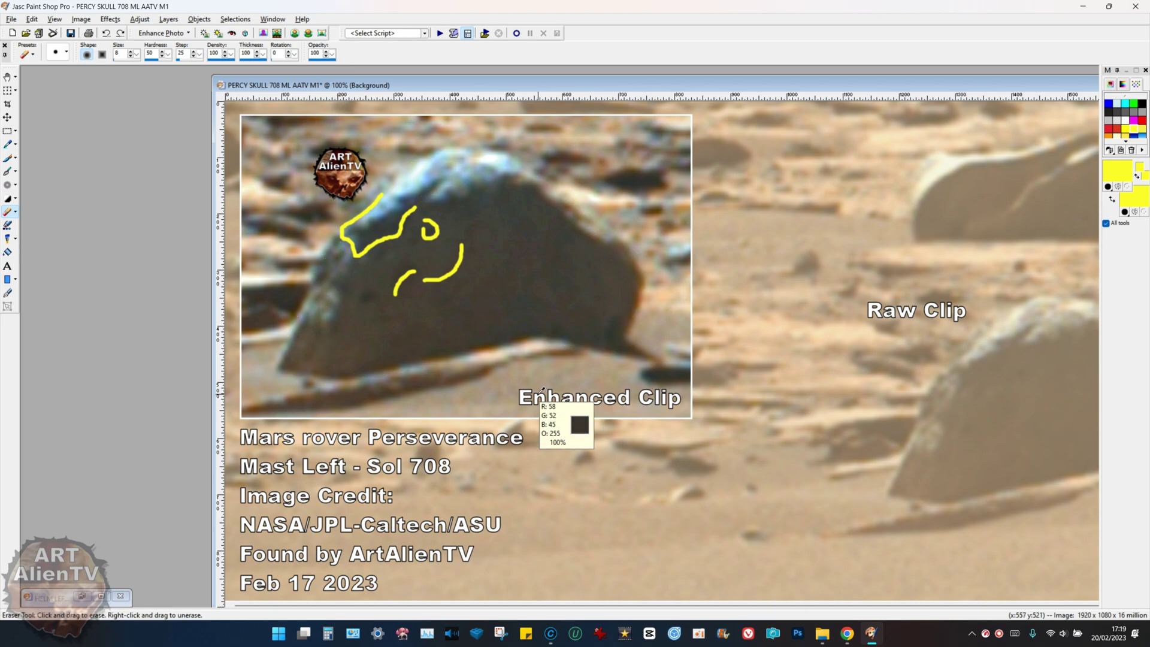
key("ctrl+z")
key("ctrl+z")
key("ctrl+z")
key("ctrl+z")
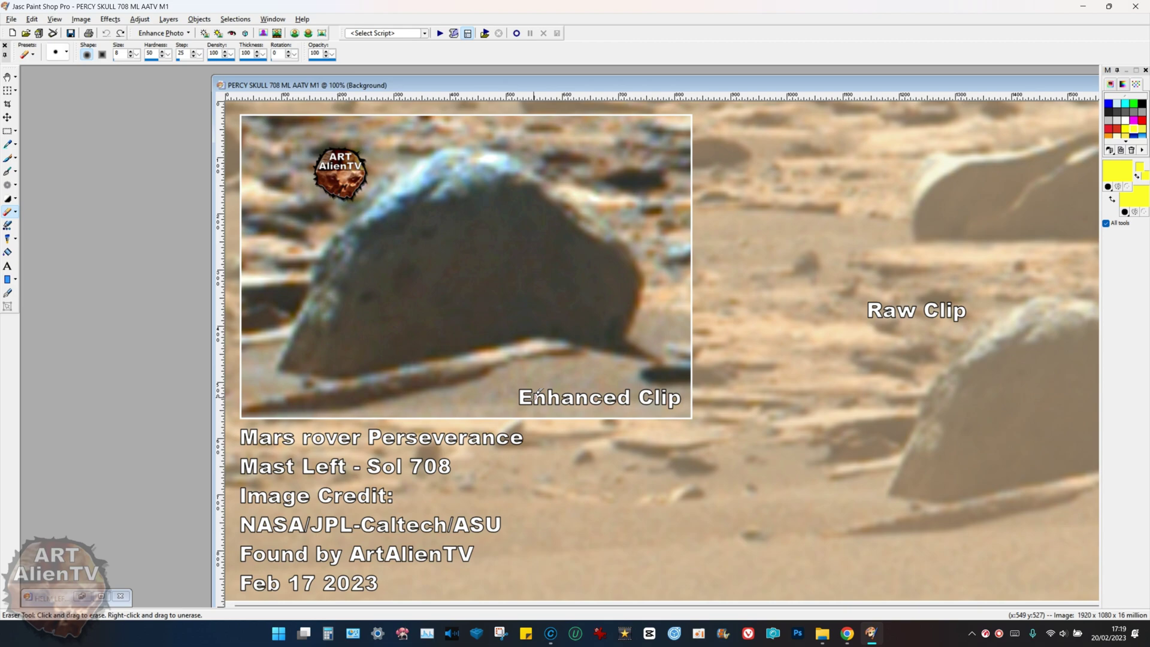
Restore the HELM LEFT RIGHT E window, undo its old yellow strokes, and trace the right rock's top edge.
left_click(100, 596)
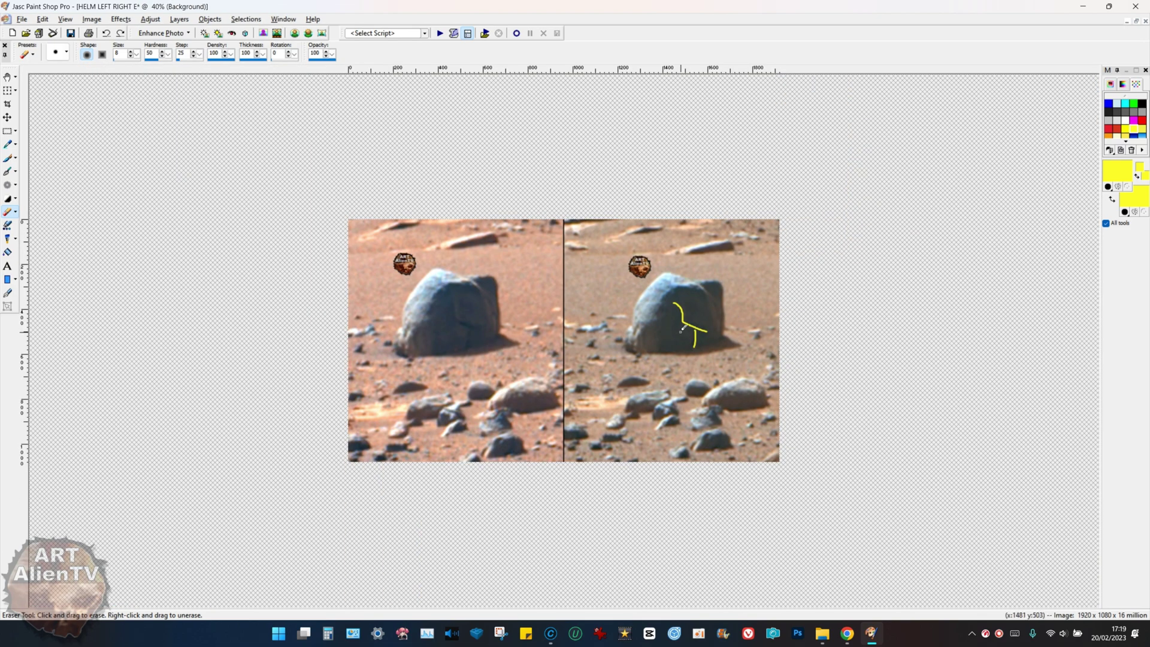
scroll(686, 275, "up", 2)
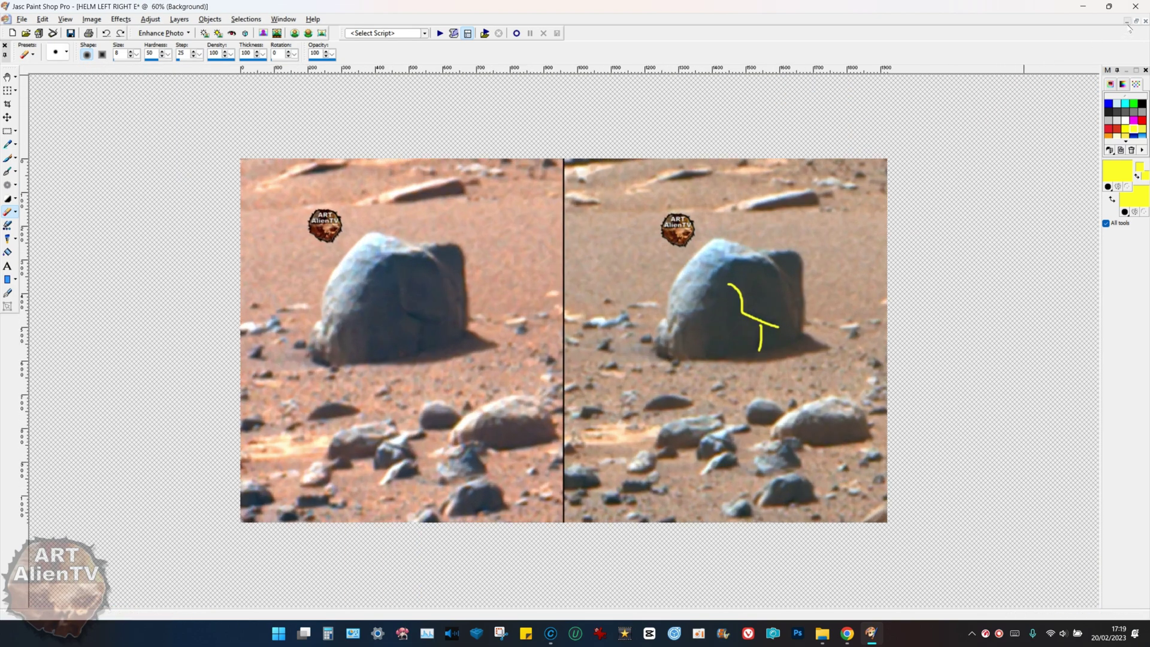
left_click(1136, 19)
scroll(419, 221, "up", 2)
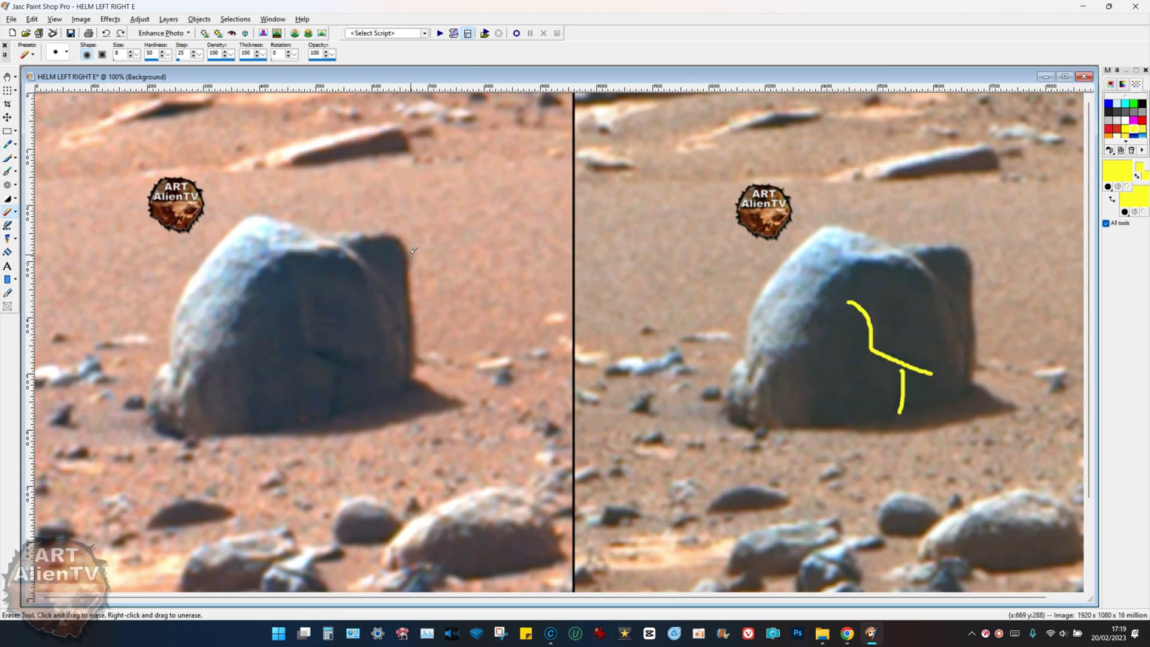
key("ctrl+z")
key("ctrl+z")
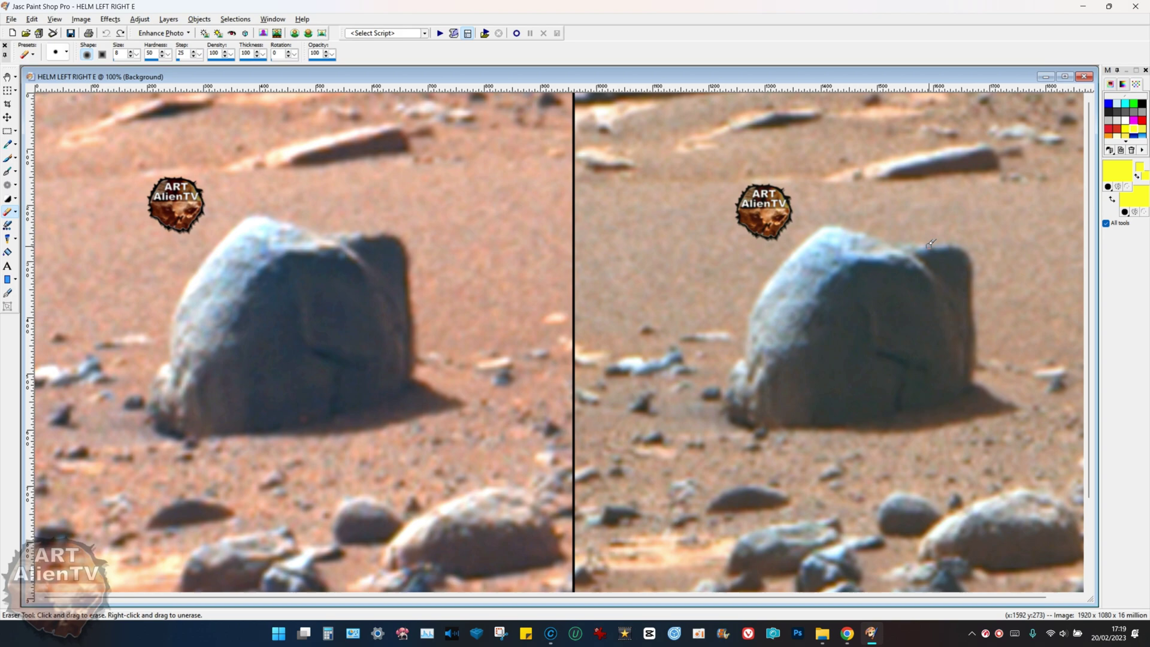
mouse_move(920, 245)
left_mouse_down()
mouse_move(973, 336)
mouse_move(973, 362)
left_mouse_up()
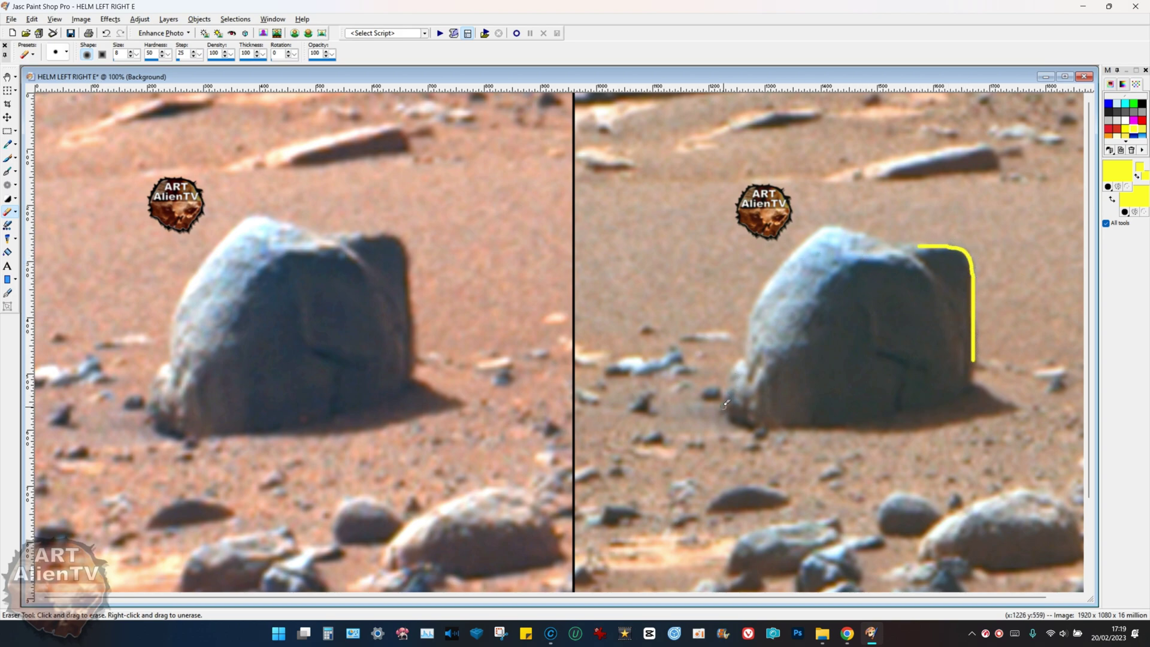
Outline the right rock's left side and top, and draw matching L-shaped lines on both rocks.
mouse_move(719, 413)
left_mouse_down()
mouse_move(762, 293)
mouse_move(821, 228)
mouse_move(870, 234)
mouse_move(926, 271)
mouse_move(960, 321)
left_mouse_up()
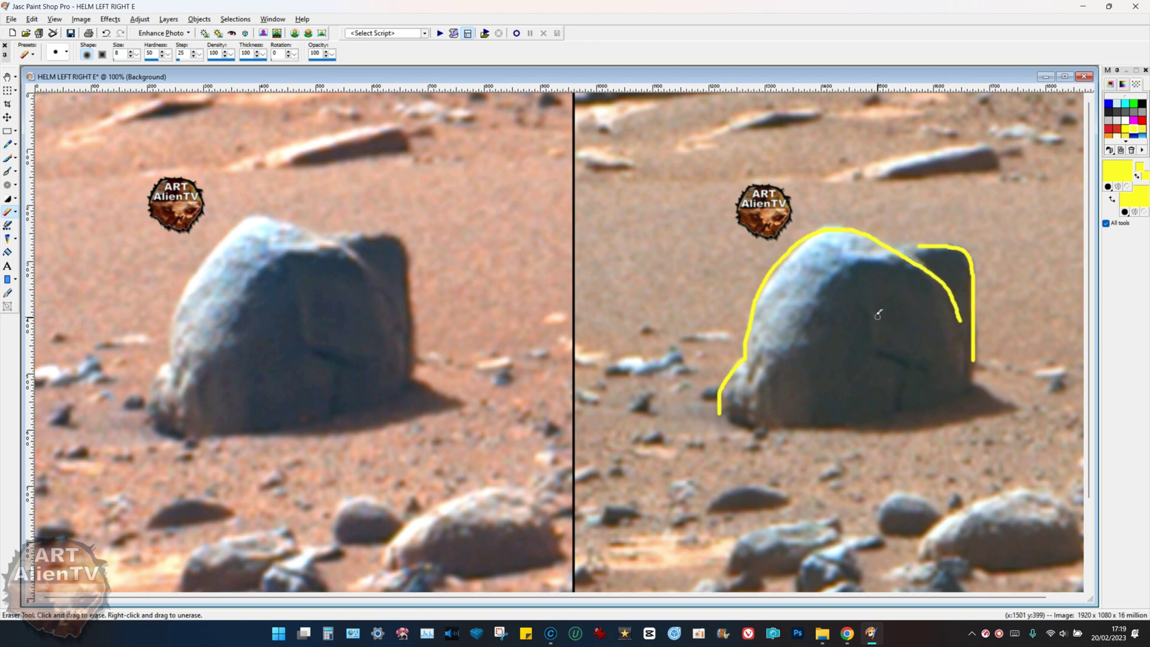
mouse_move(863, 307)
left_mouse_down()
mouse_move(869, 346)
mouse_move(927, 365)
mouse_move(894, 414)
left_mouse_up()
mouse_move(296, 296)
left_mouse_down()
mouse_move(333, 357)
mouse_move(375, 367)
mouse_move(334, 401)
left_mouse_up()
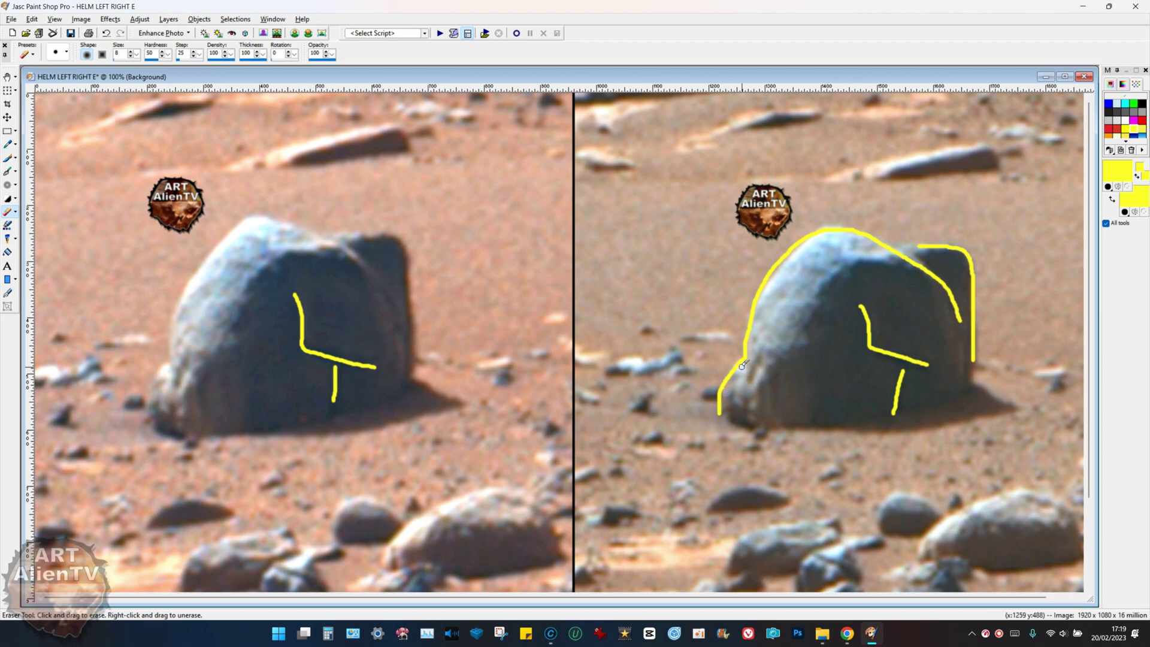
Replace a stray curve at the right rock's lower left with V and zigzag marks.
left_click_drag(745, 360, 776, 418)
key("ctrl+z")
left_click_drag(747, 359, 760, 381)
mouse_move(719, 416)
left_mouse_down()
mouse_move(750, 422)
mouse_move(774, 369)
left_mouse_up()
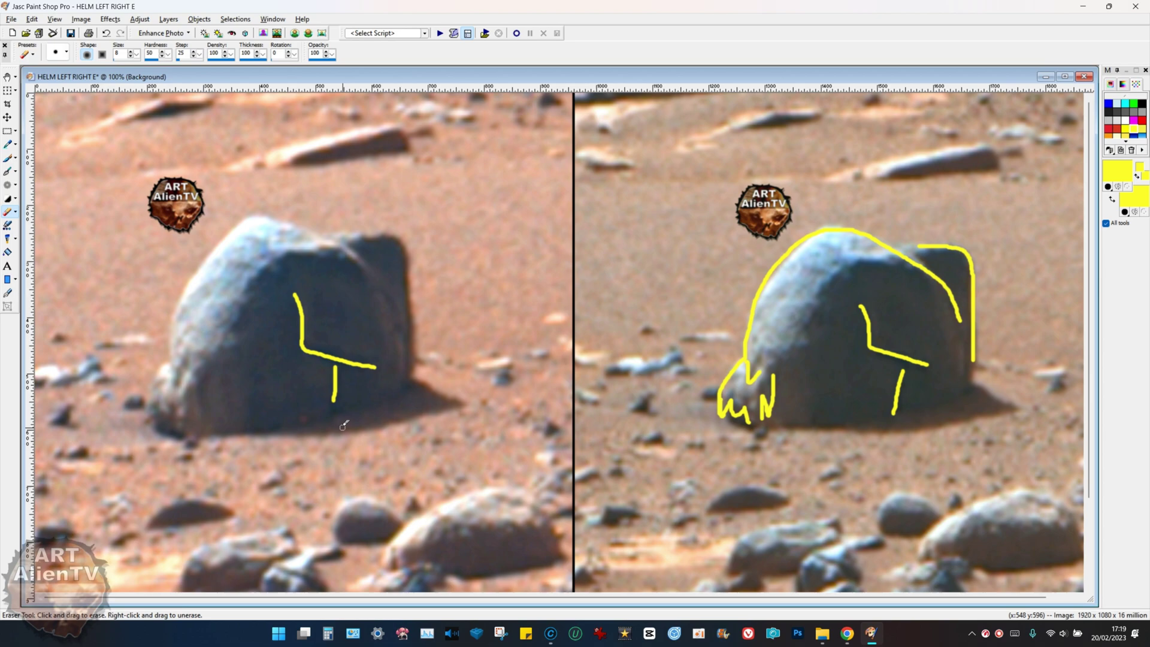
scroll(432, 360, "down", 1)
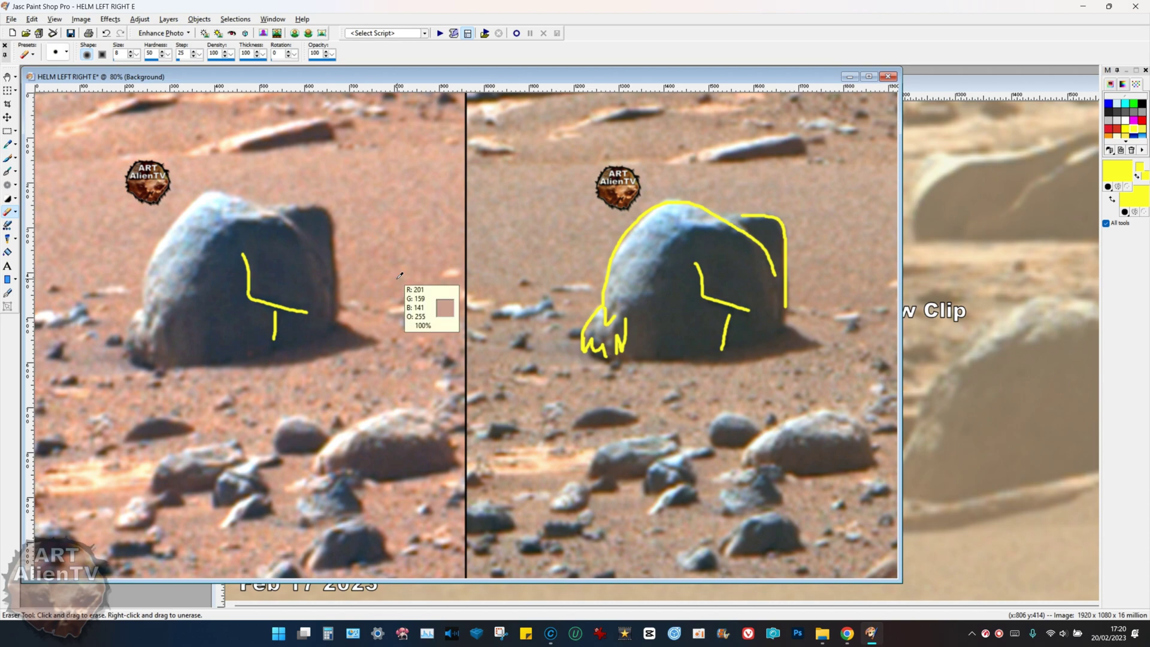
Undo the yellow helmet and outline strokes on the right-hand rock.
key("ctrl+z")
key("ctrl+z")
key("ctrl+z")
key("ctrl+z")
key("ctrl+z")
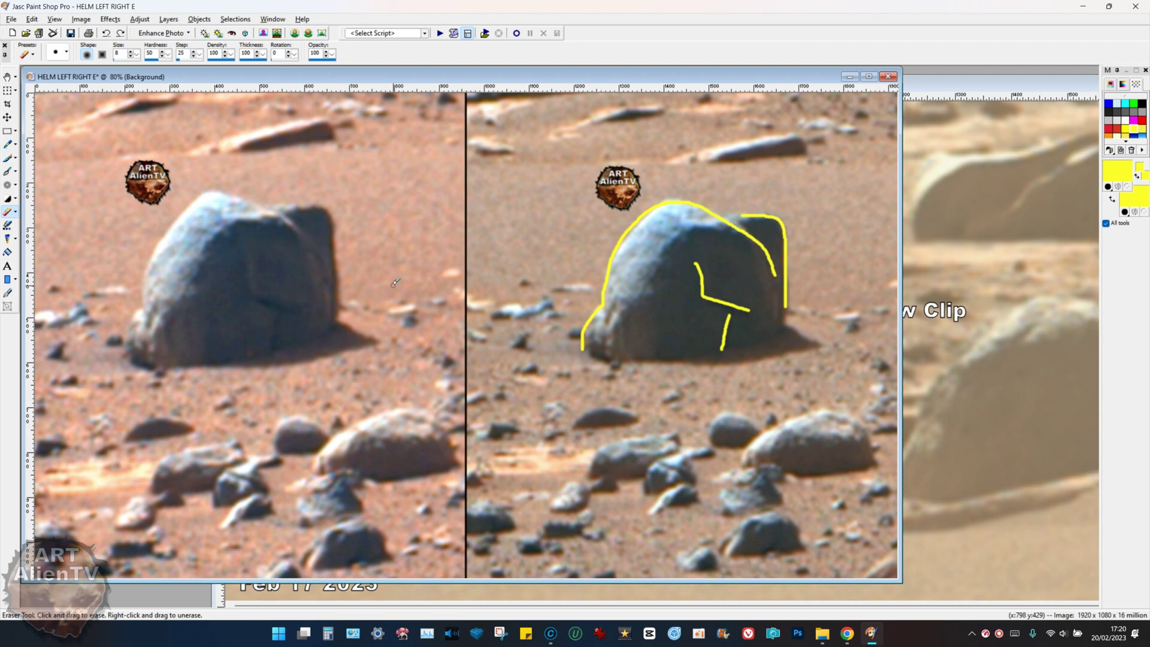
key("ctrl+z")
key("ctrl+z")
key("ctrl+z")
key("ctrl+z")
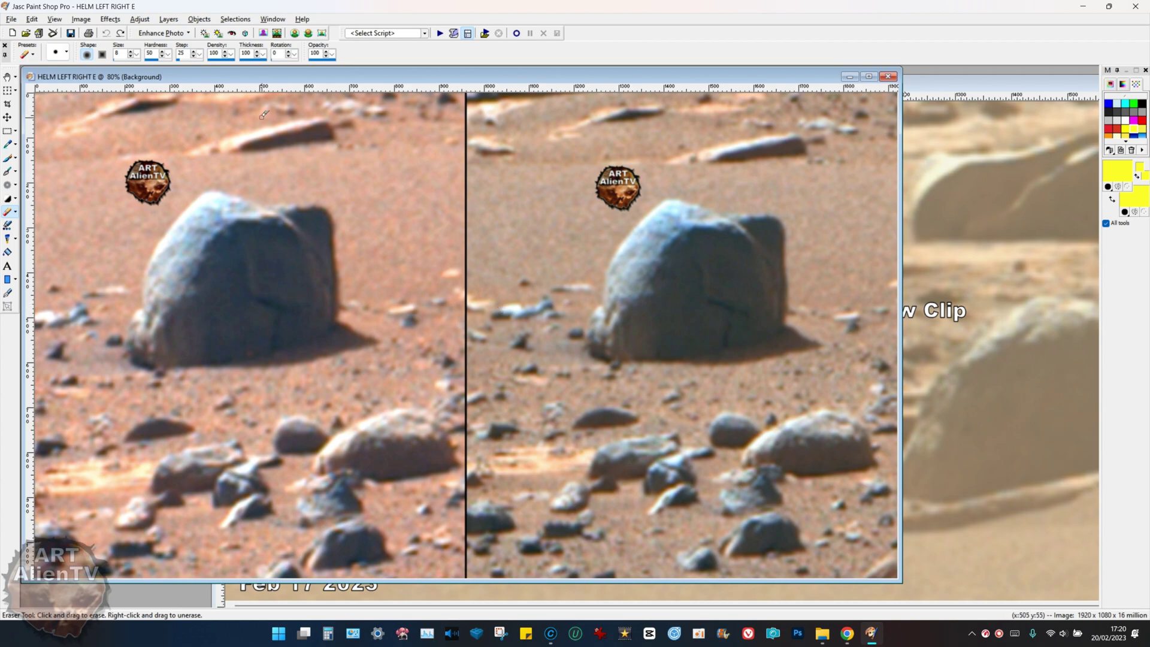
scroll(514, 328, "down", 1)
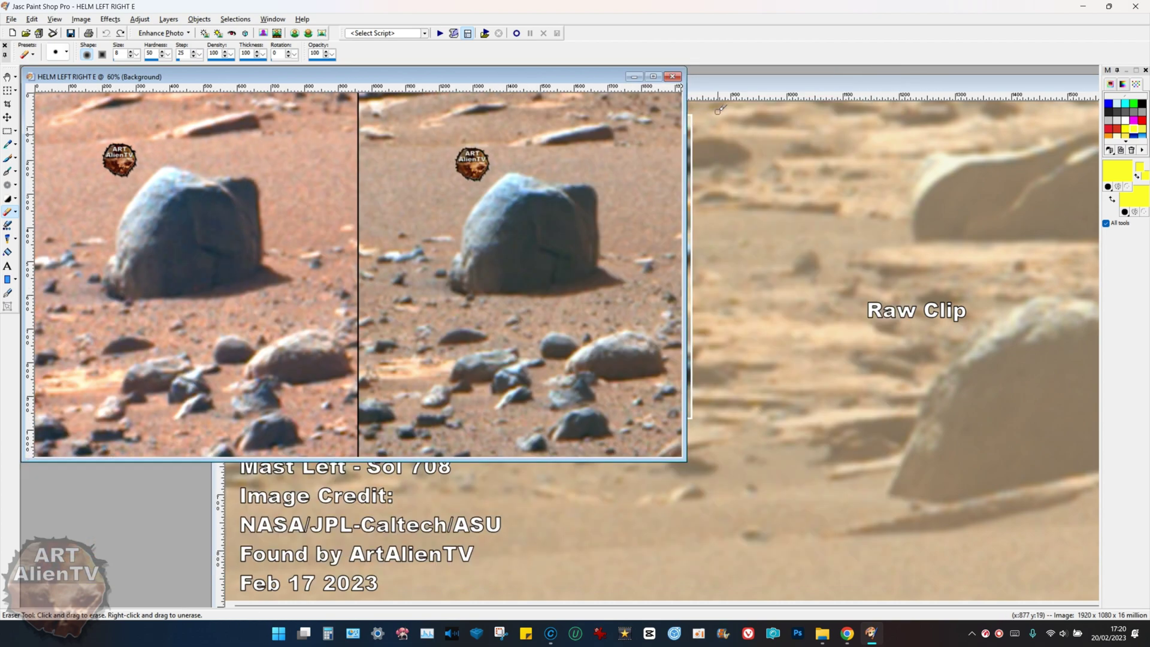
Raise the PERCY SKULL and Sol 708 MR skull clips, shift one aside, then return to the panorama.
left_click(782, 92)
scroll(584, 256, "down", 1)
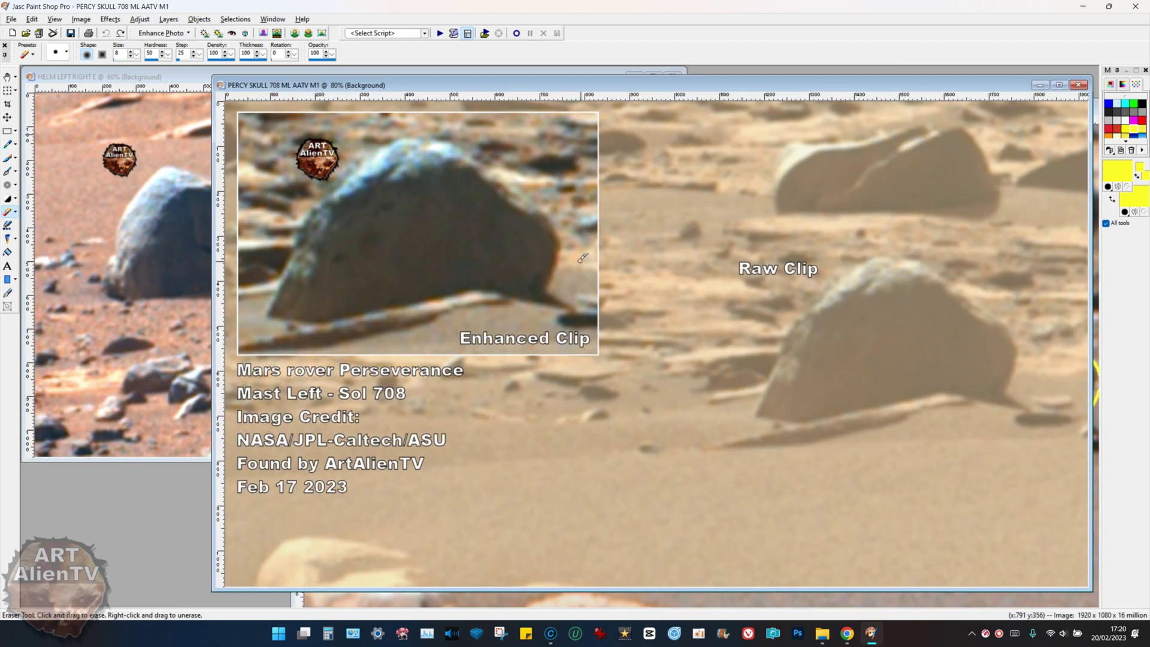
scroll(583, 258, "down", 1)
left_click(916, 114)
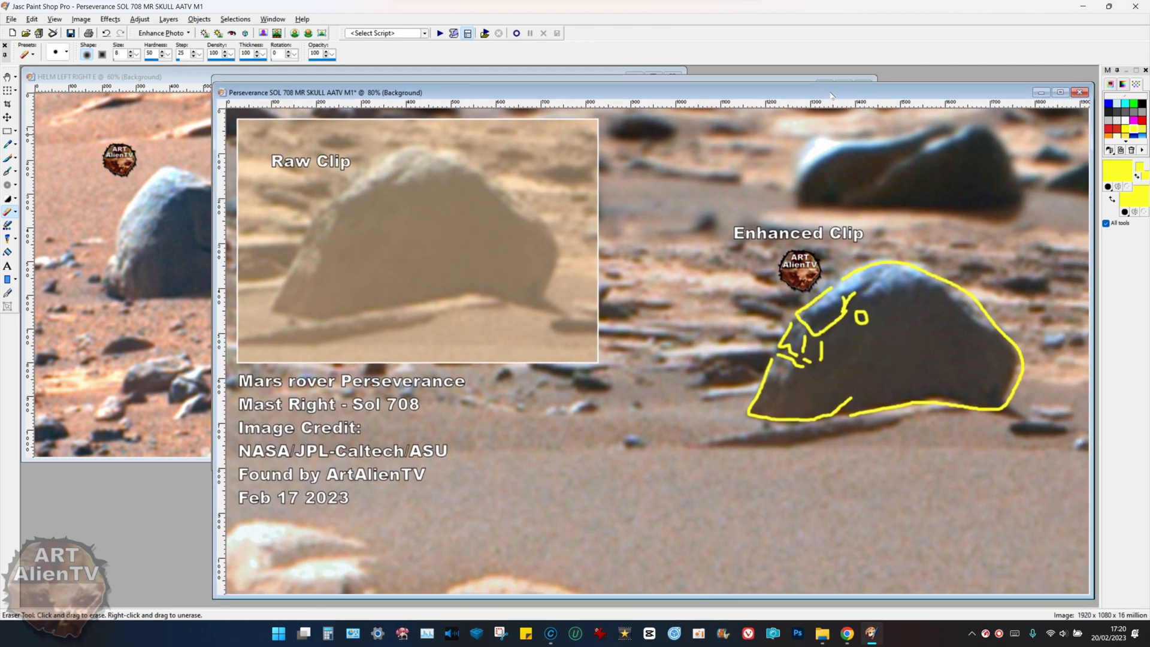
left_click_drag(912, 112, 773, 84)
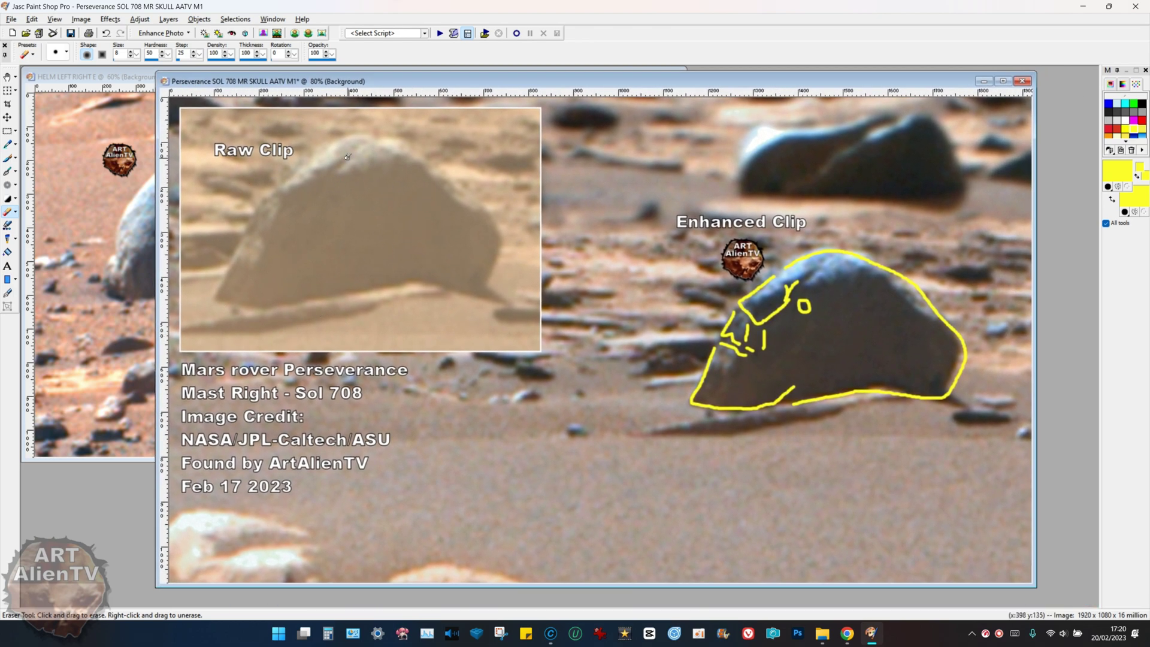
left_click(846, 632)
scroll(555, 373, "down", 3)
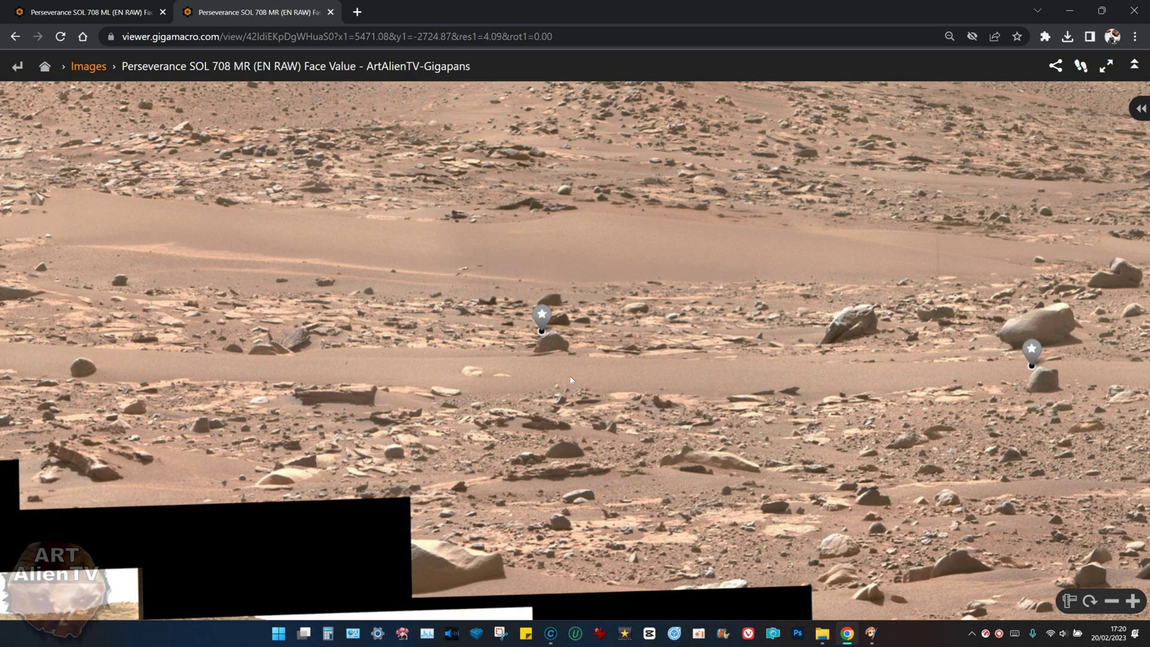
Pan the raw Sol 708 MR panorama to centre the pinned rocks below the distant hill.
left_click_drag(576, 422, 547, 264)
scroll(559, 285, "up", 3)
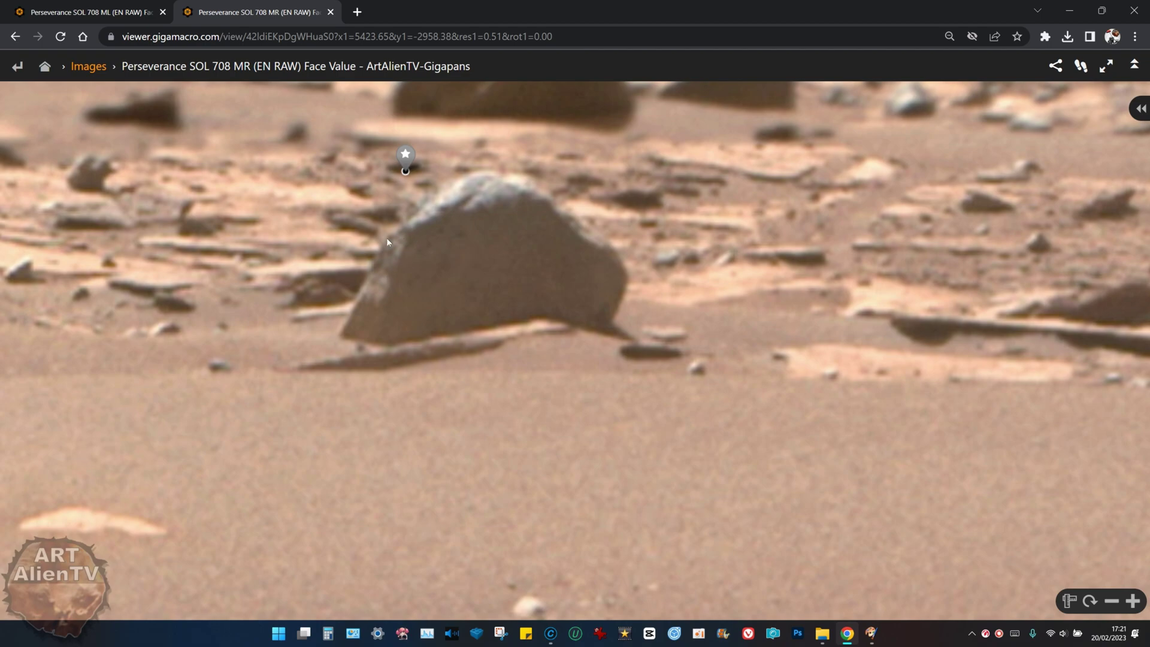
scroll(404, 352, "down", 3)
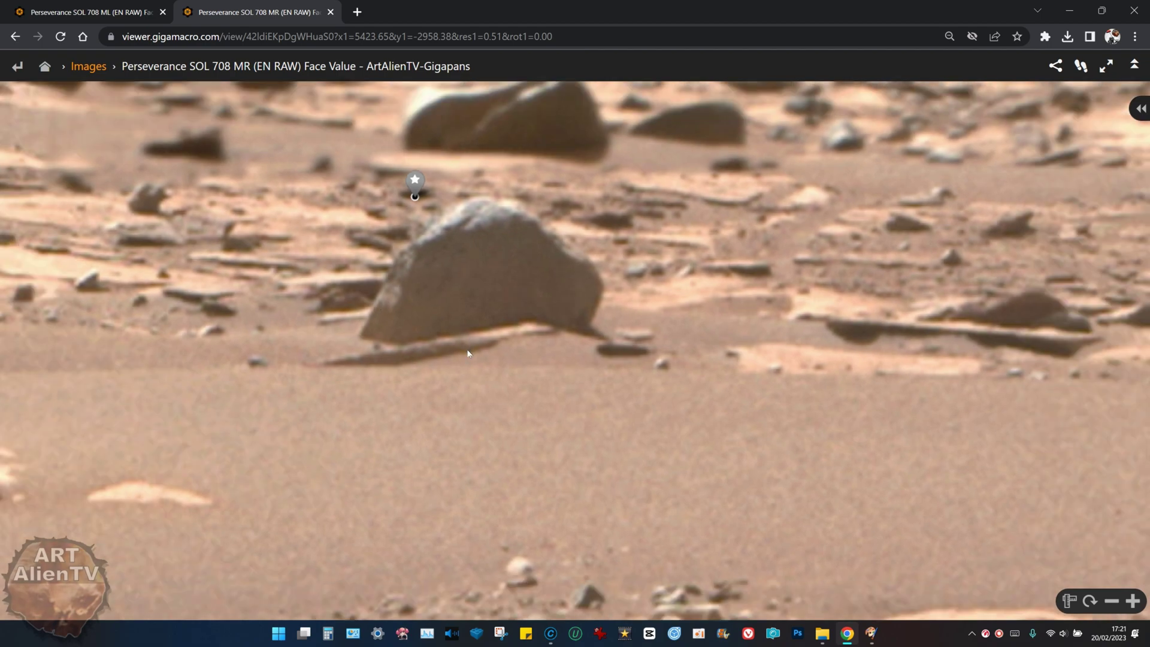
scroll(668, 364, "up", 2)
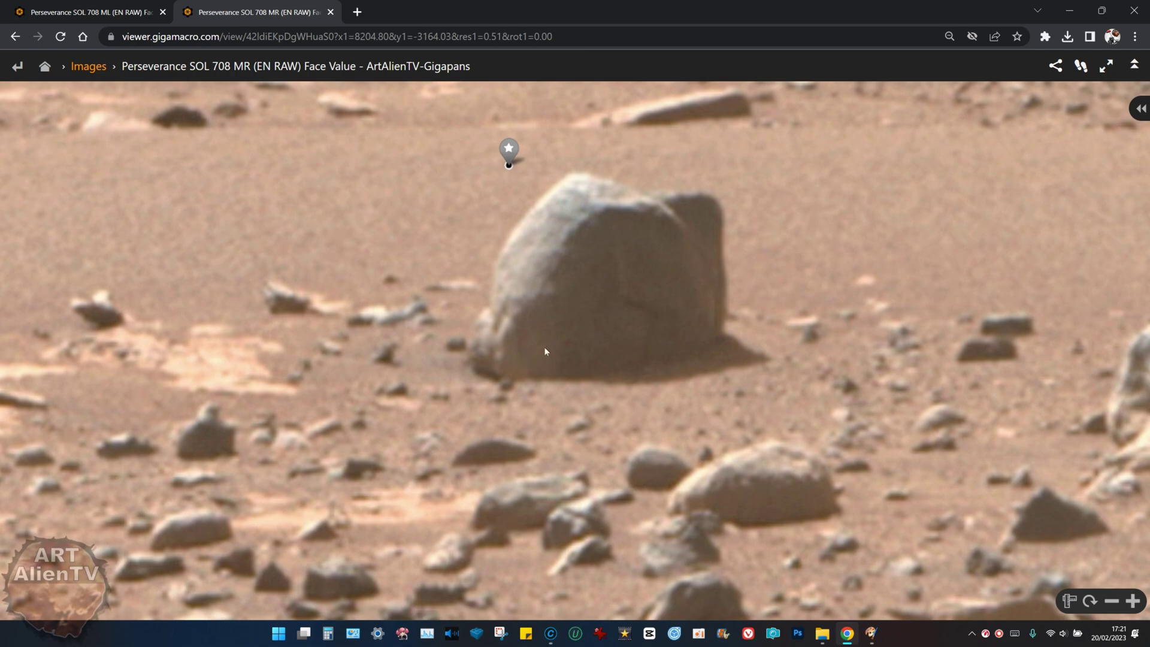
scroll(545, 354, "down", 1)
scroll(545, 351, "down", 2)
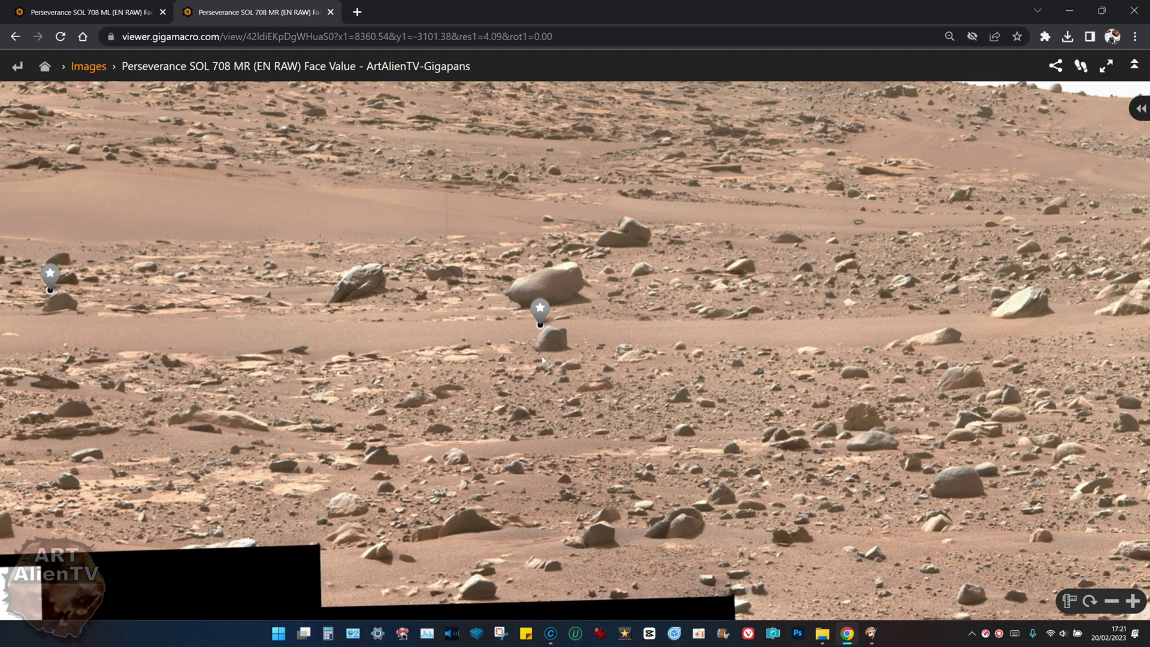
left_click_drag(539, 398, 544, 360)
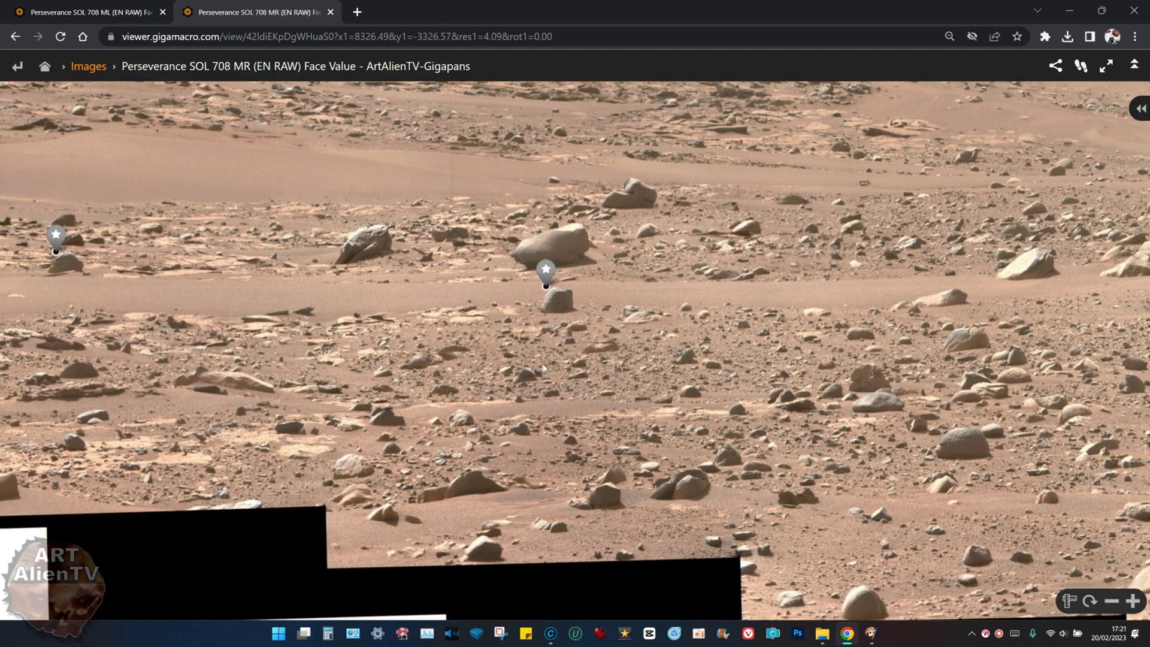
scroll(538, 384, "down", 1)
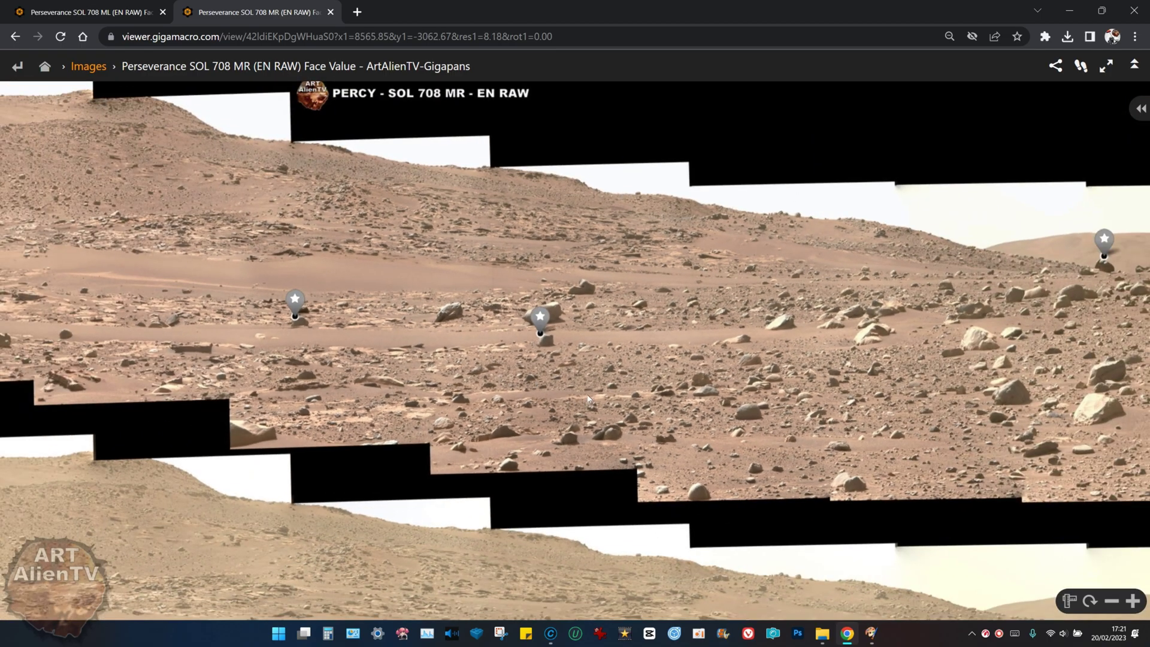
scroll(530, 330, "up", 3)
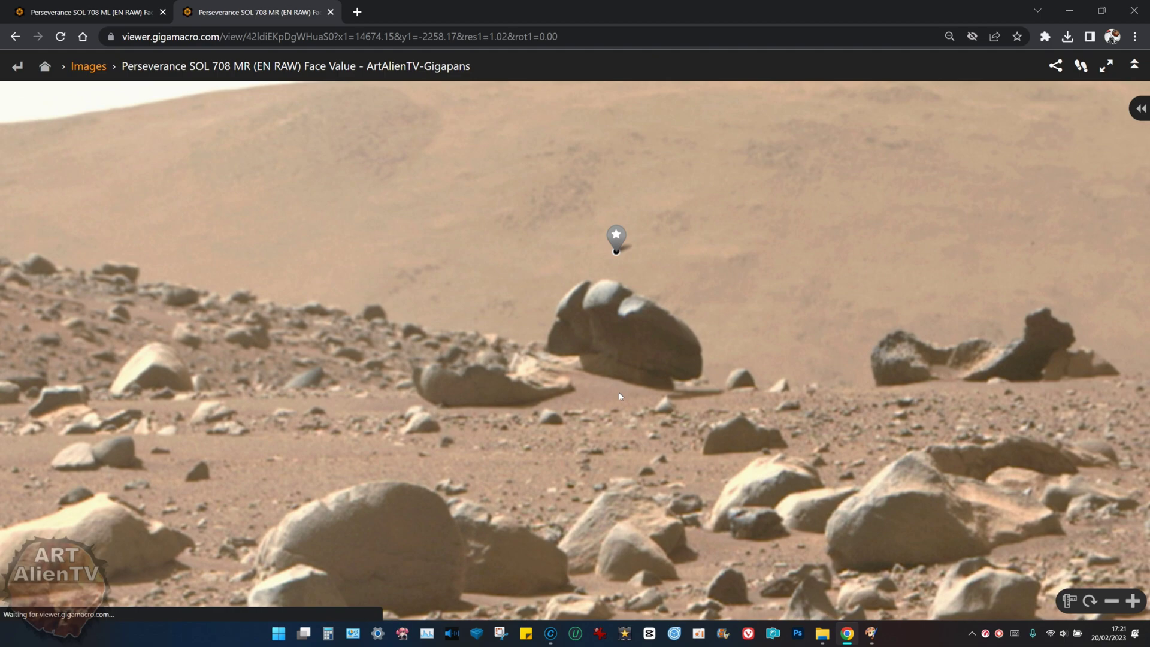
Pan between the pinned helmet-shaped rock and its jagged neighbour, then recentre on the rock group.
left_click_drag(618, 392, 627, 356)
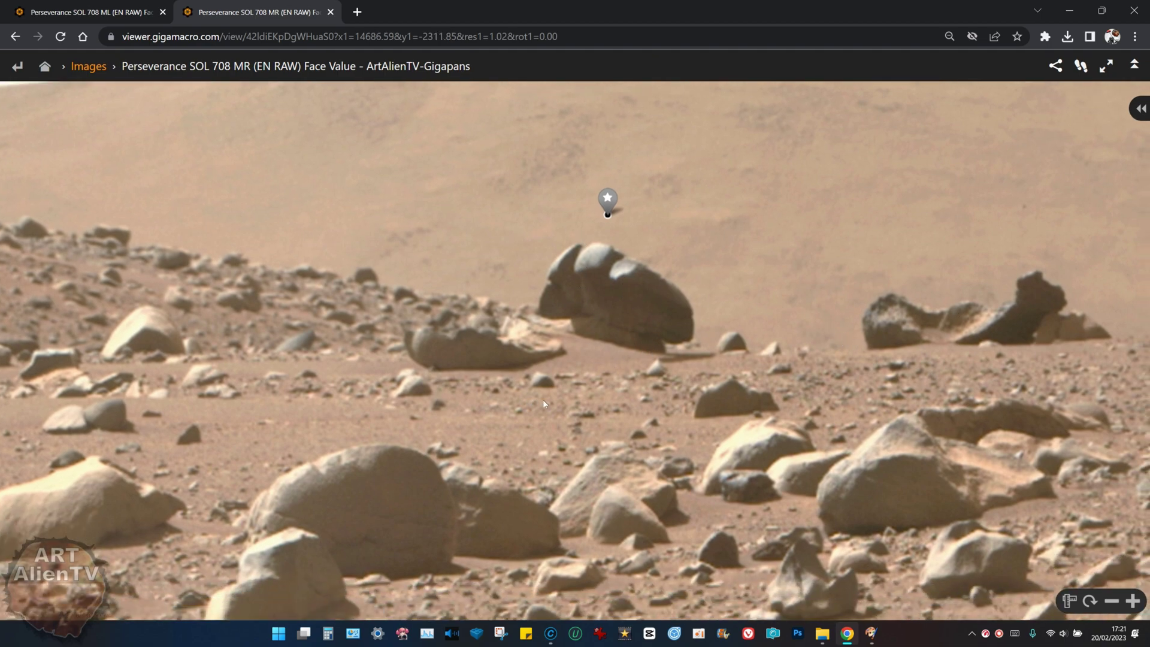
scroll(585, 303, "up", 3)
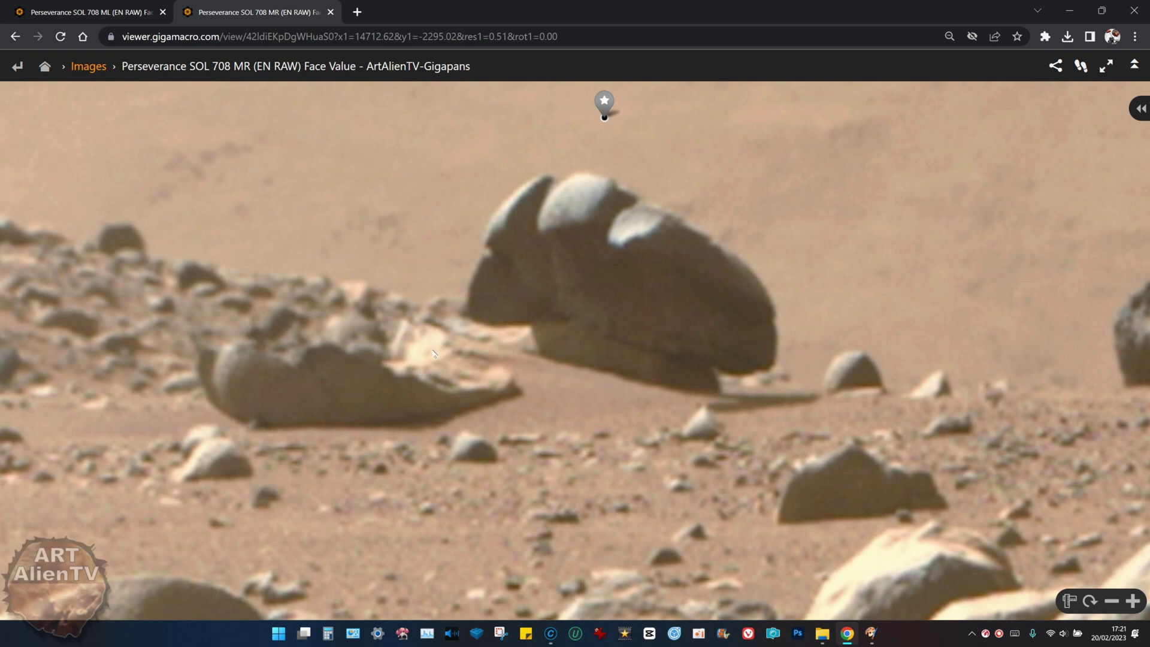
scroll(435, 407, "down", 3)
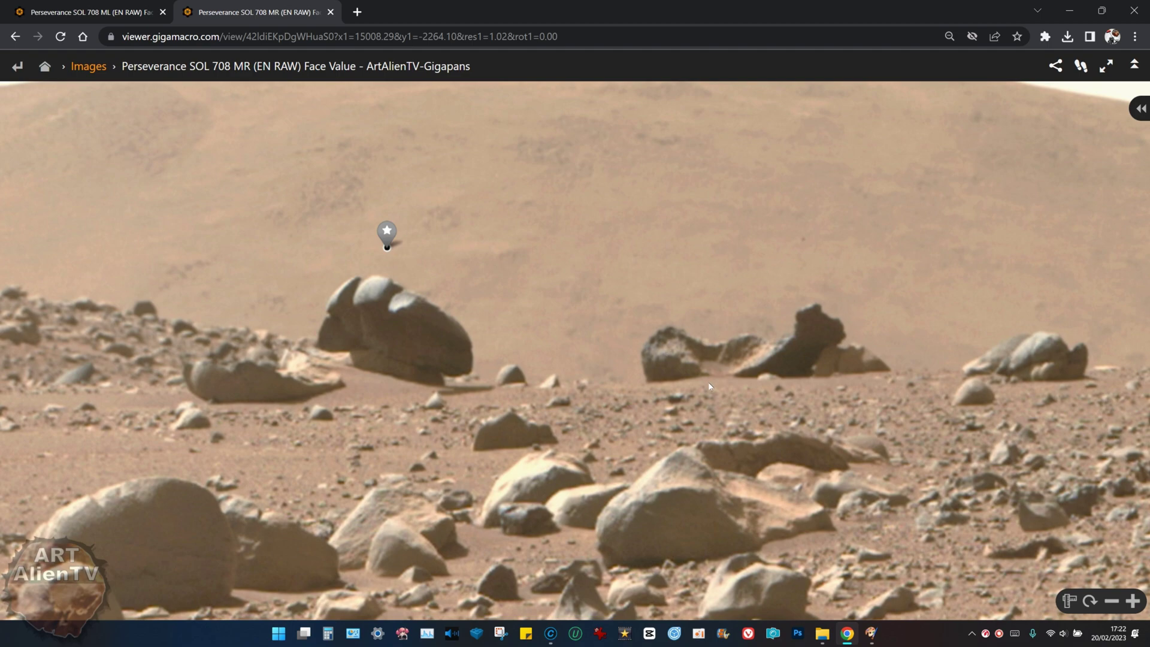
scroll(702, 354, "up", 3)
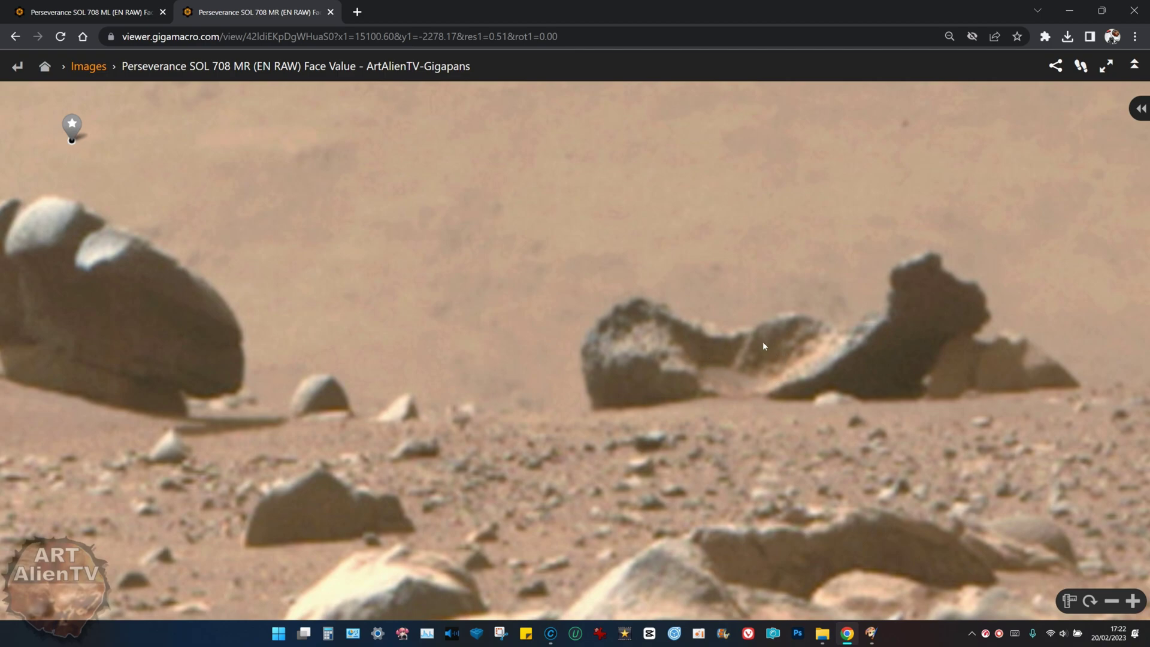
scroll(627, 407, "down", 5)
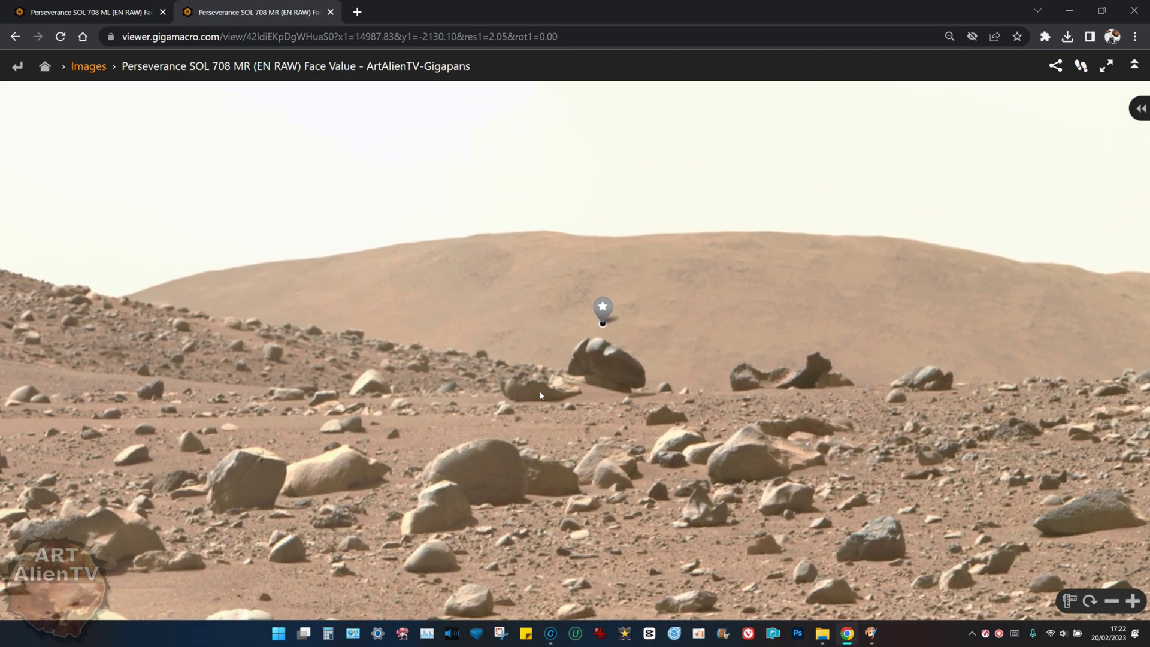
scroll(539, 390, "up", 3)
scroll(539, 393, "up", 1)
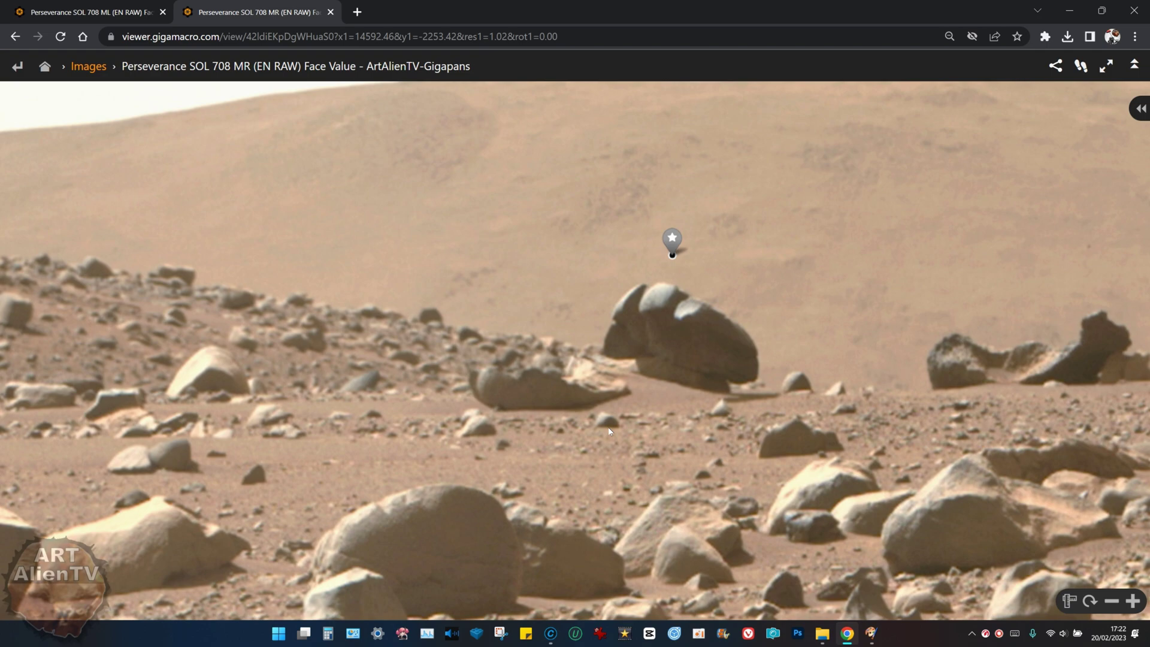
scroll(1014, 353, "up", 3)
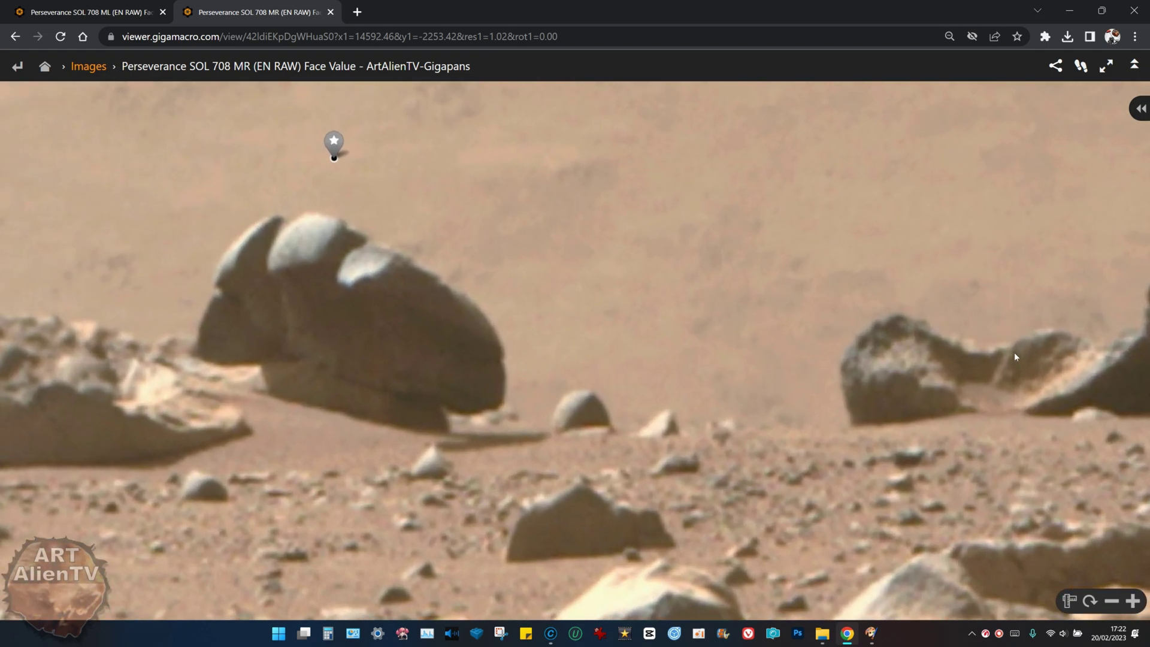
mouse_move(1014, 352)
left_mouse_down()
mouse_move(863, 333)
mouse_move(826, 365)
left_mouse_up()
scroll(906, 359, "down", 3)
scroll(904, 358, "down", 2)
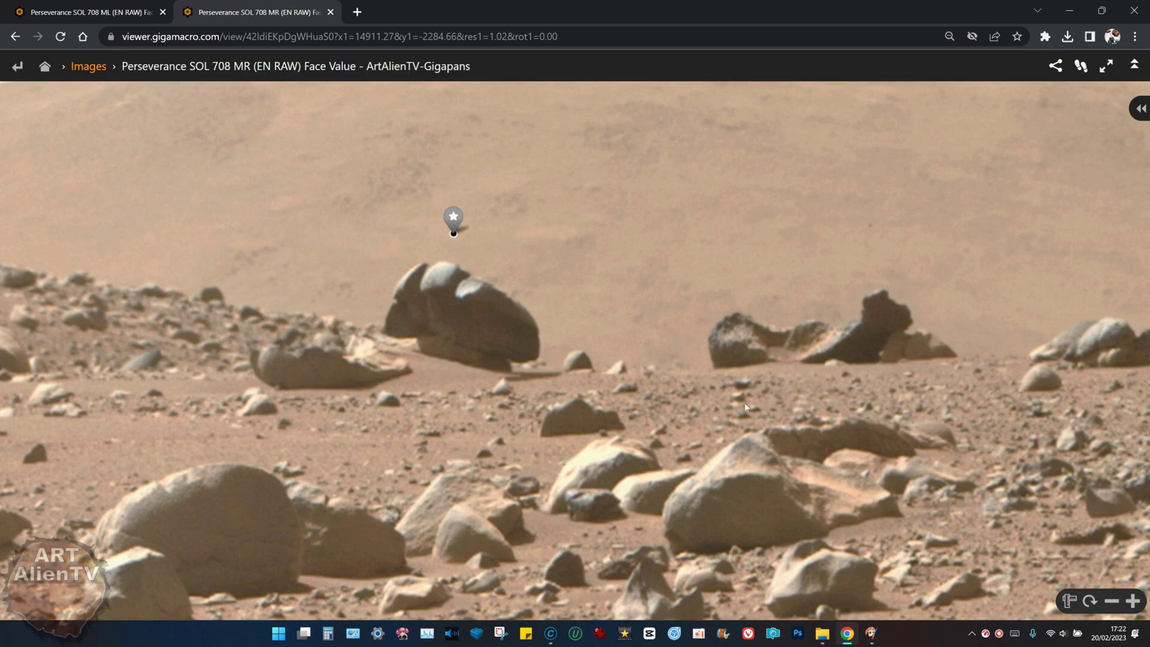
left_click_drag(745, 403, 778, 356)
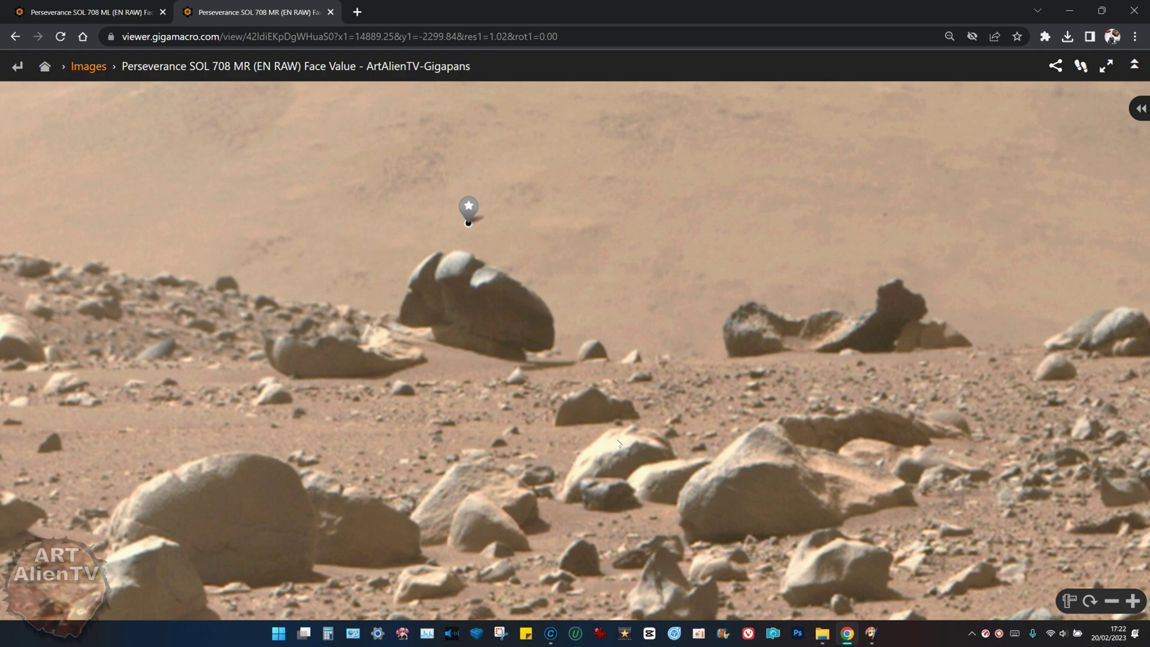
left_click_drag(477, 393, 465, 326)
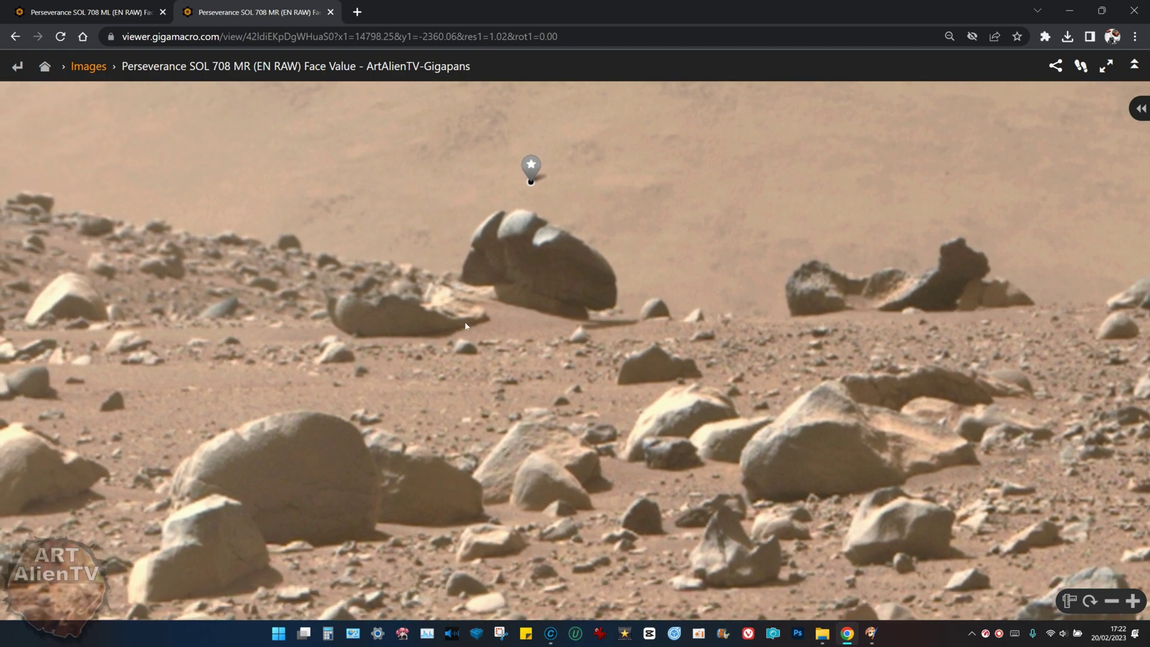
scroll(653, 484, "down", 2)
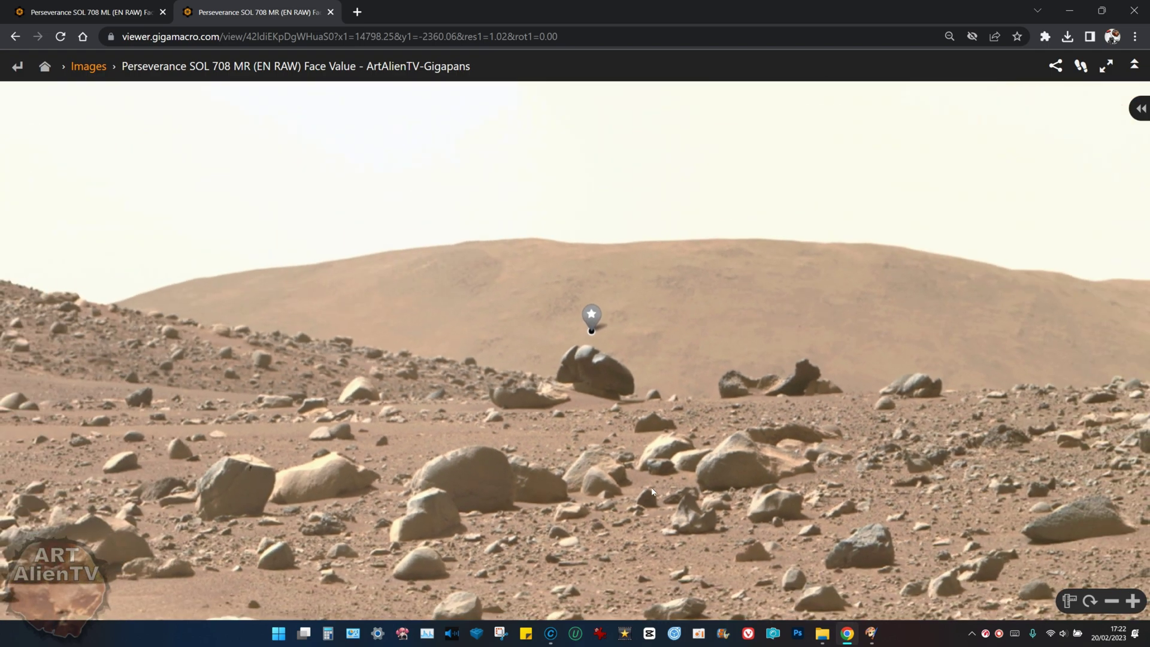
scroll(652, 485, "up", 5)
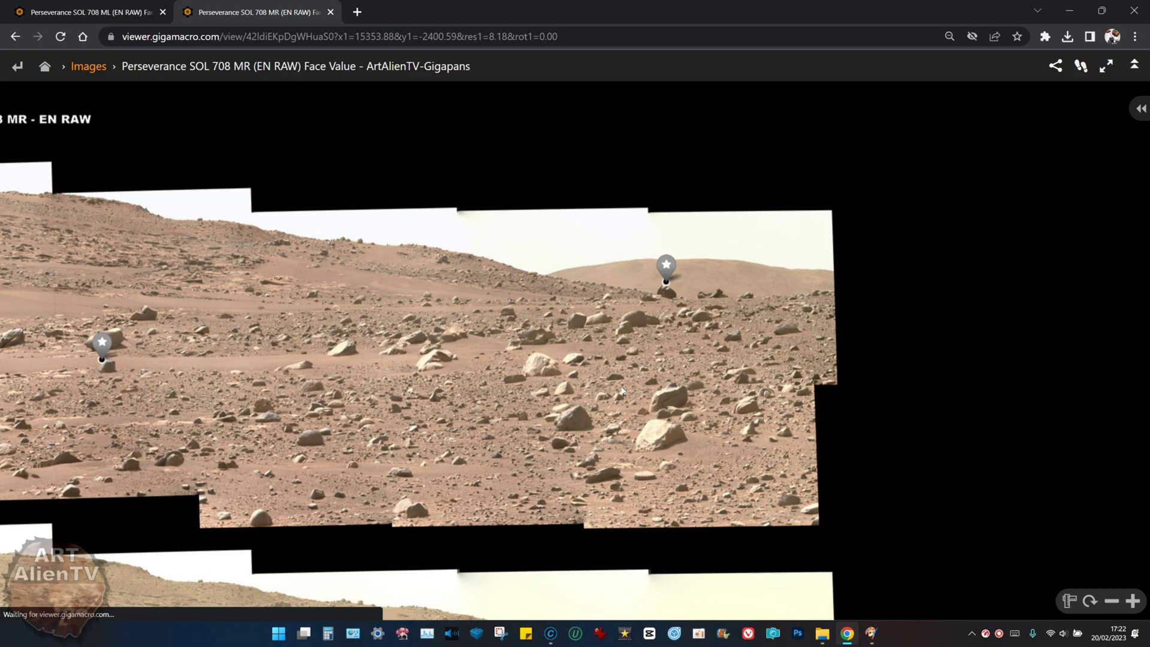
scroll(585, 378, "up", 1)
scroll(618, 365, "up", 1)
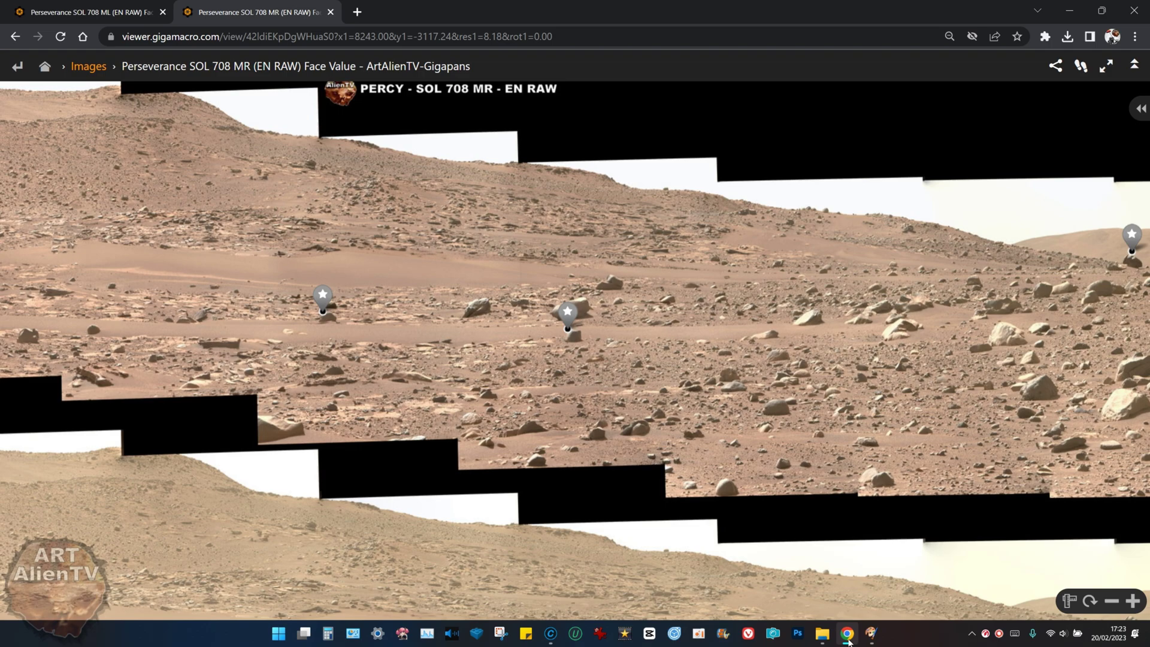
scroll(578, 455, "down", 2)
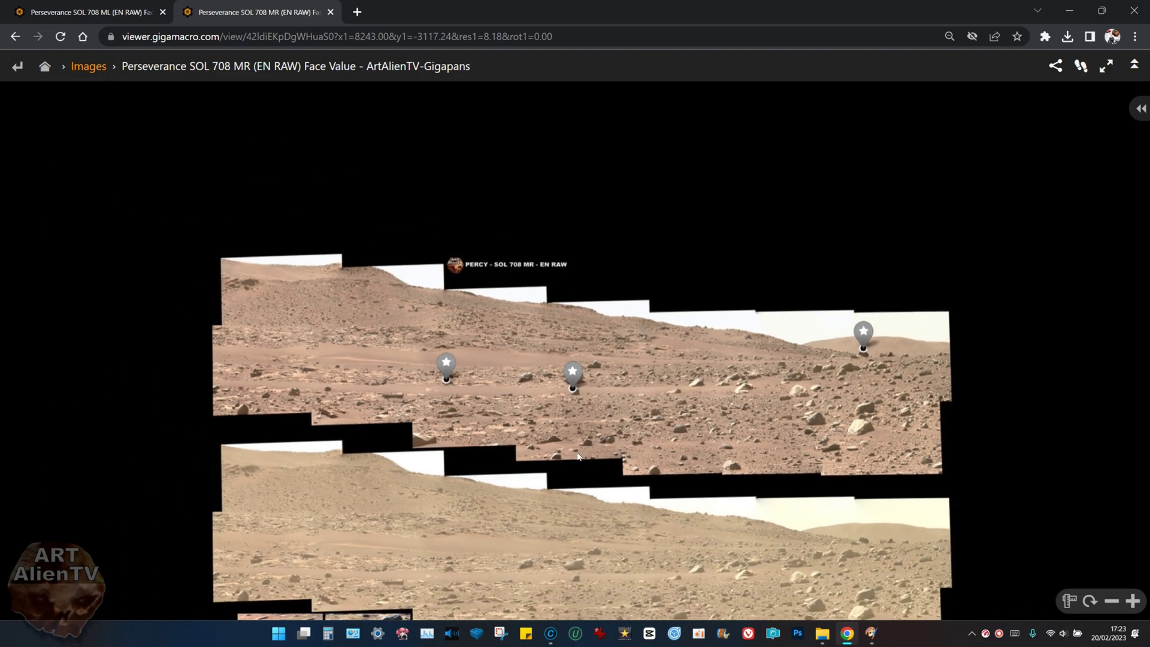